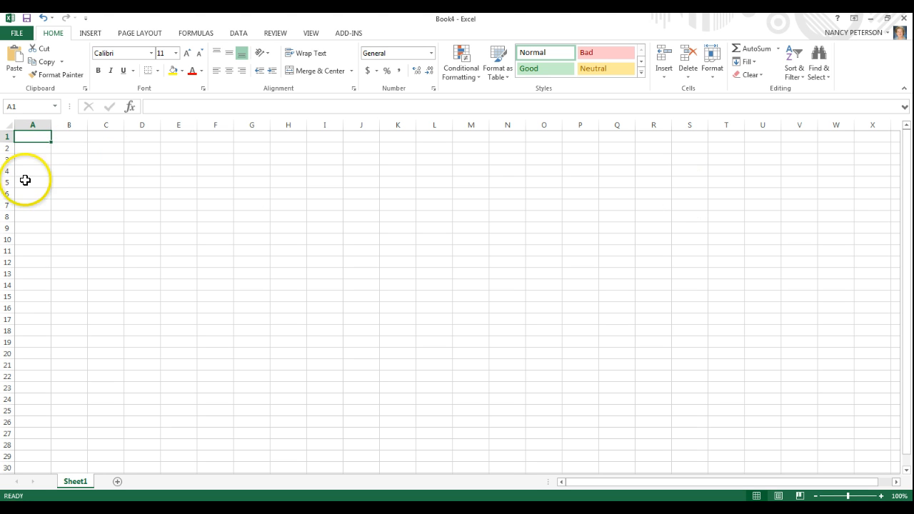
# Enter the title Test Scores in cell A1 and the subtitle Summer 2014 in cell A2.
pyautogui.click(48, 138)
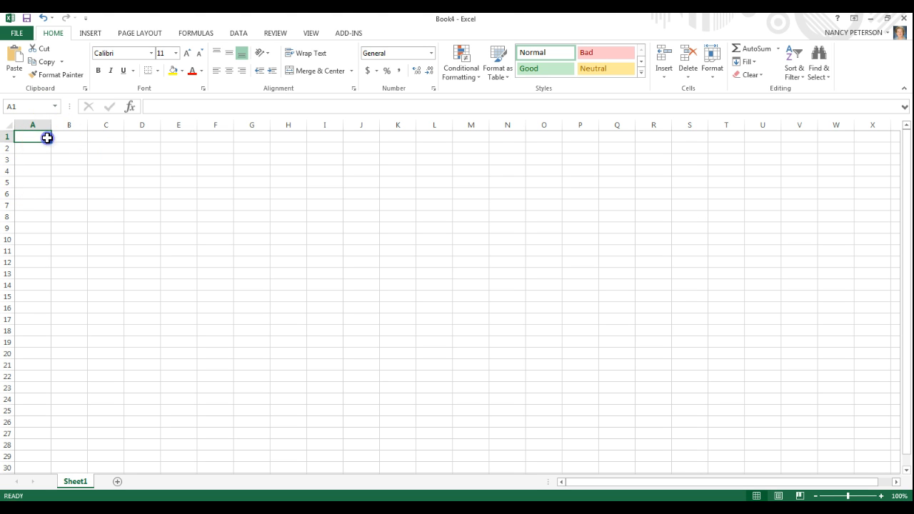
pyautogui.write('Test')
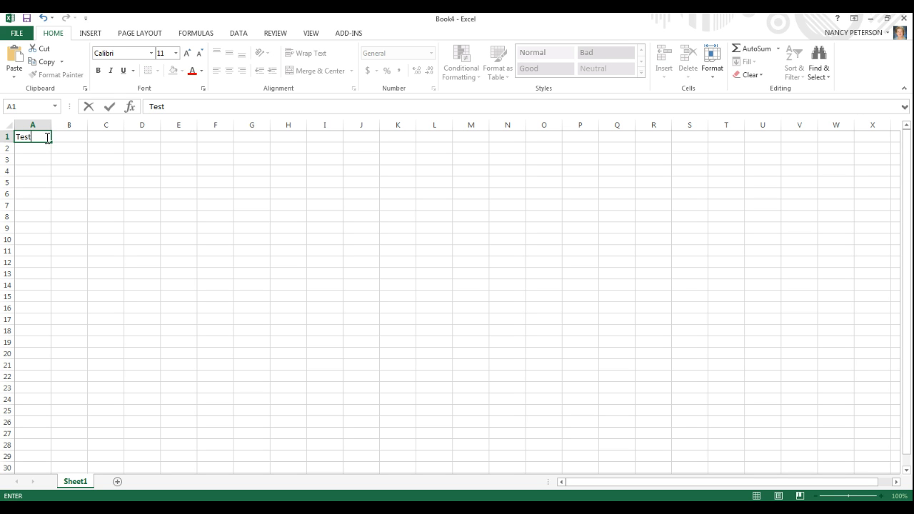
pyautogui.write(' Scores')
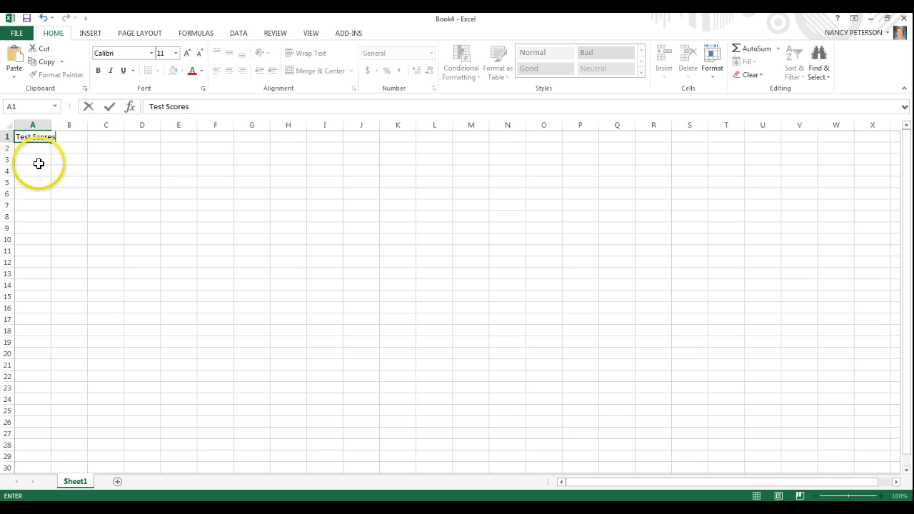
pyautogui.click(29, 149)
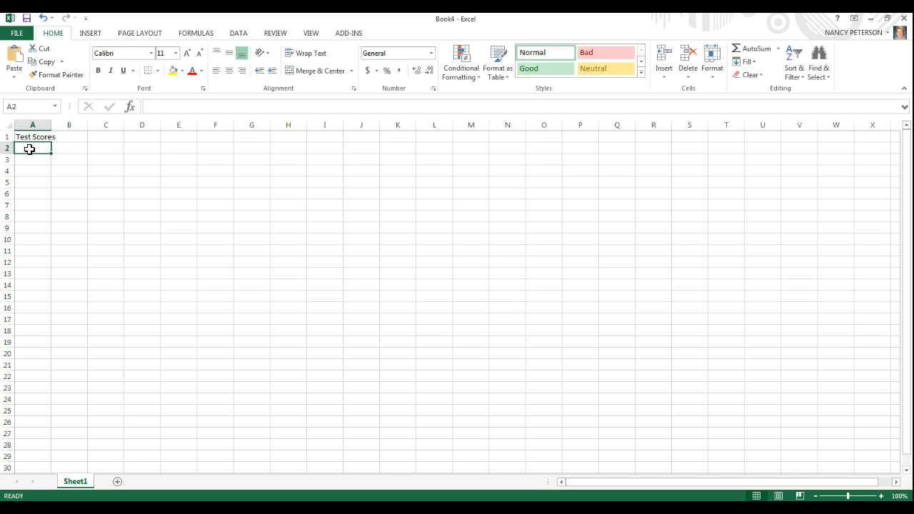
pyautogui.write('Summe')
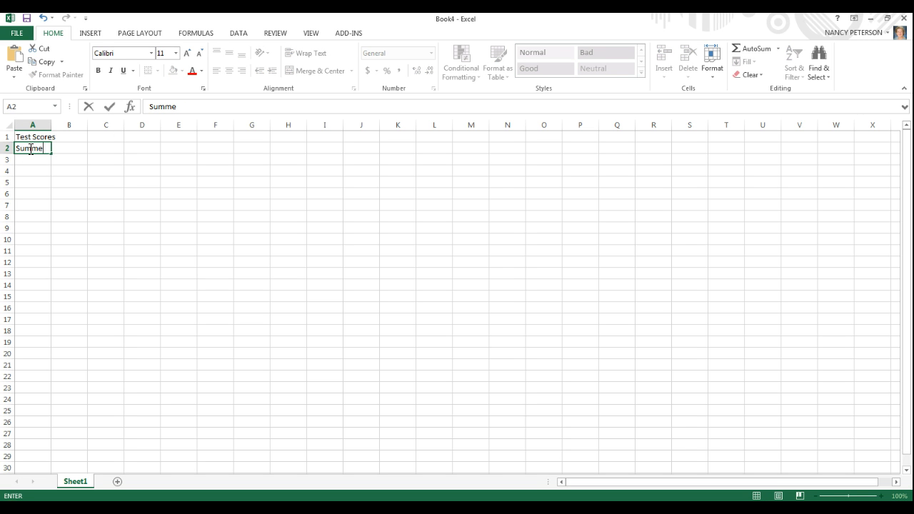
pyautogui.write('r 2014')
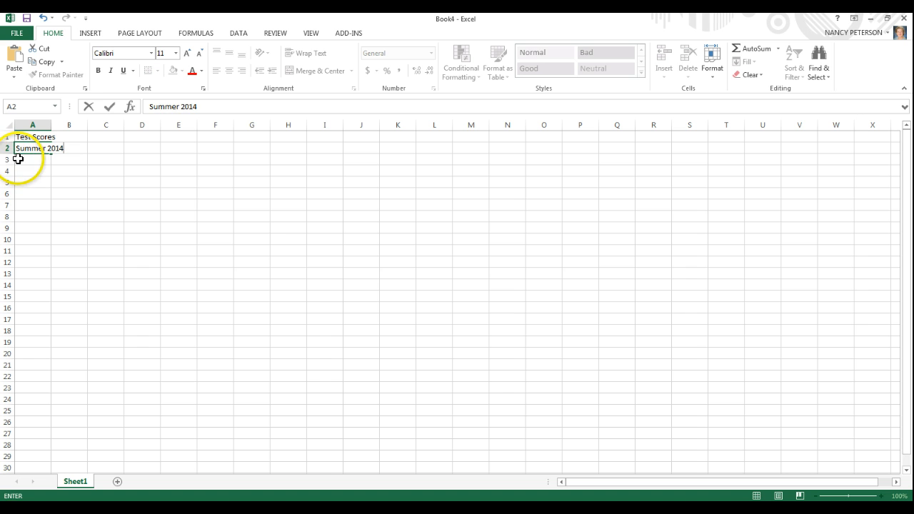
# Enter the headings Name in A3 and Test 1 in B3, extending the test series through Test 4 in E3.
pyautogui.click(20, 159)
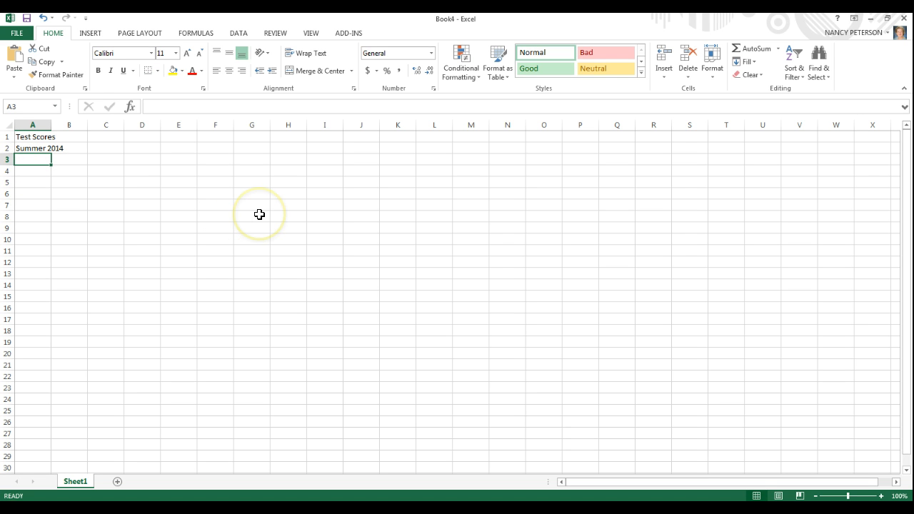
pyautogui.write('N')
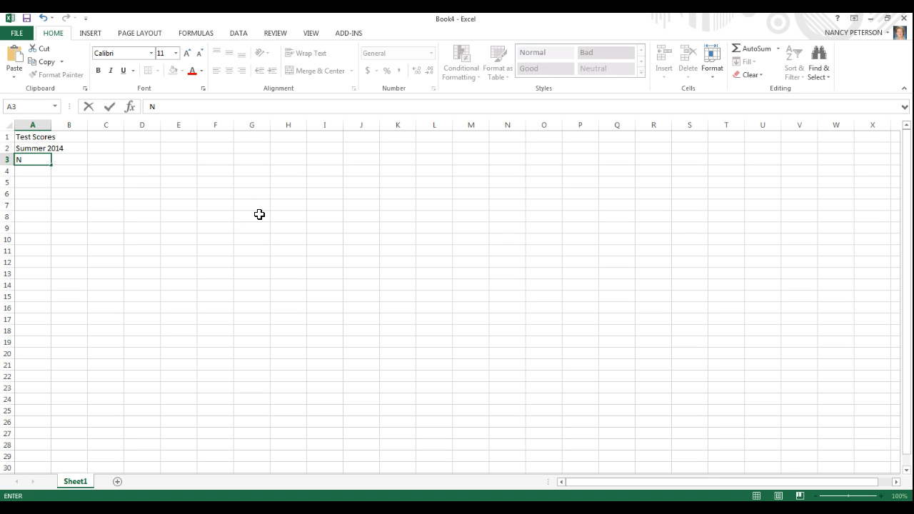
pyautogui.write('ame')
pyautogui.press('Tab')
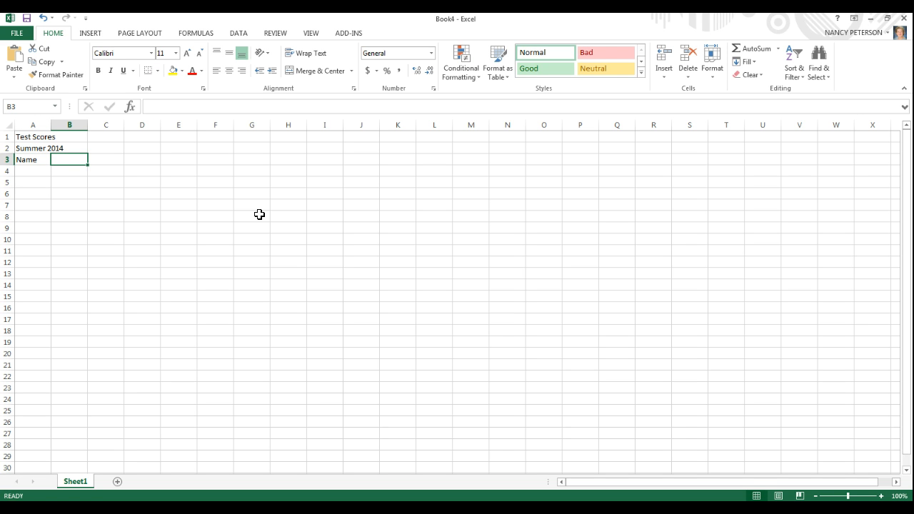
pyautogui.write('Test 1')
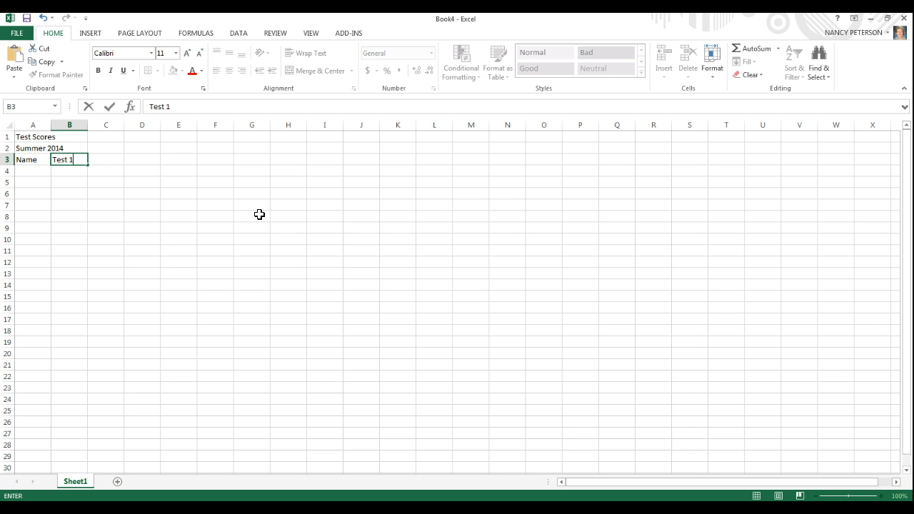
pyautogui.press('Return')
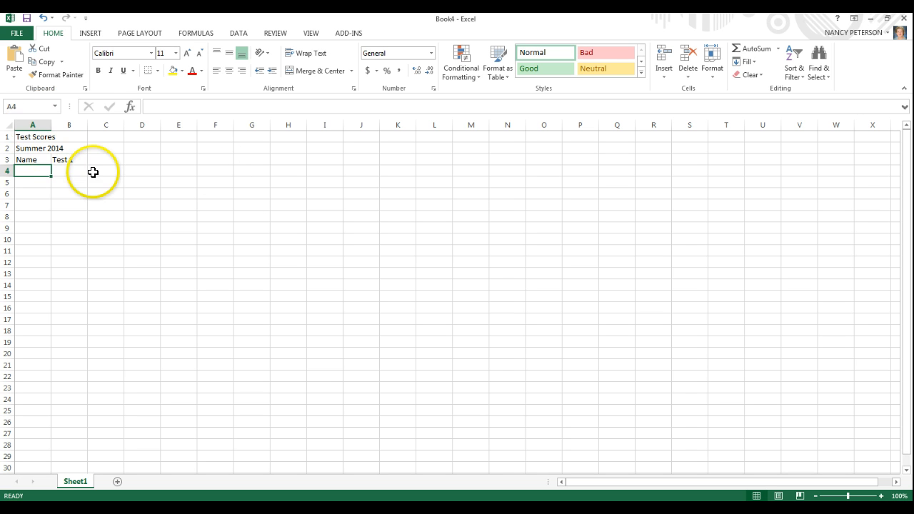
pyautogui.click(72, 159)
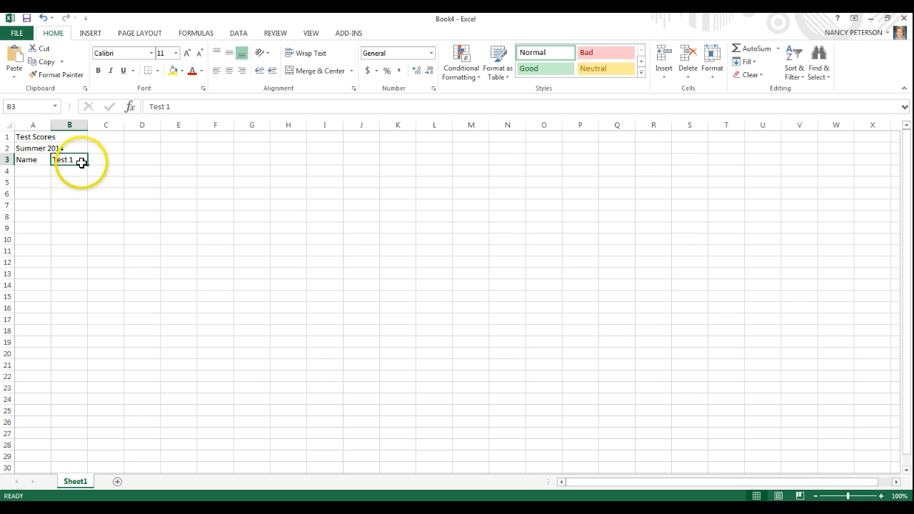
pyautogui.moveTo(88, 164); pyautogui.dragTo(187, 160)
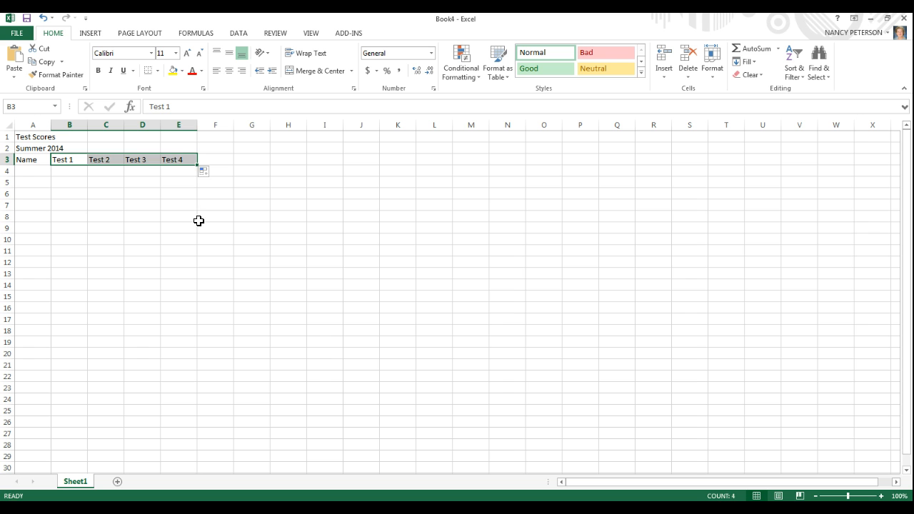
# Enter the heading Total Points in cell F3.
pyautogui.click(216, 158)
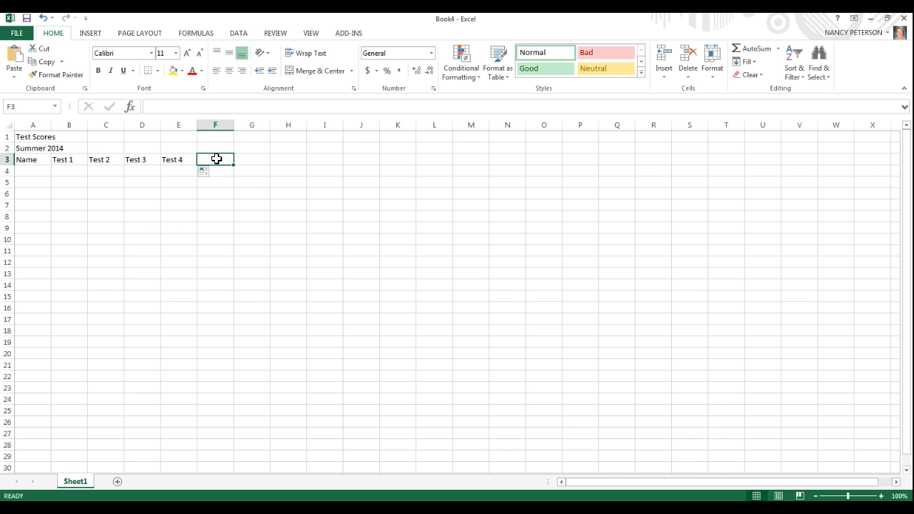
pyautogui.write('Tor')
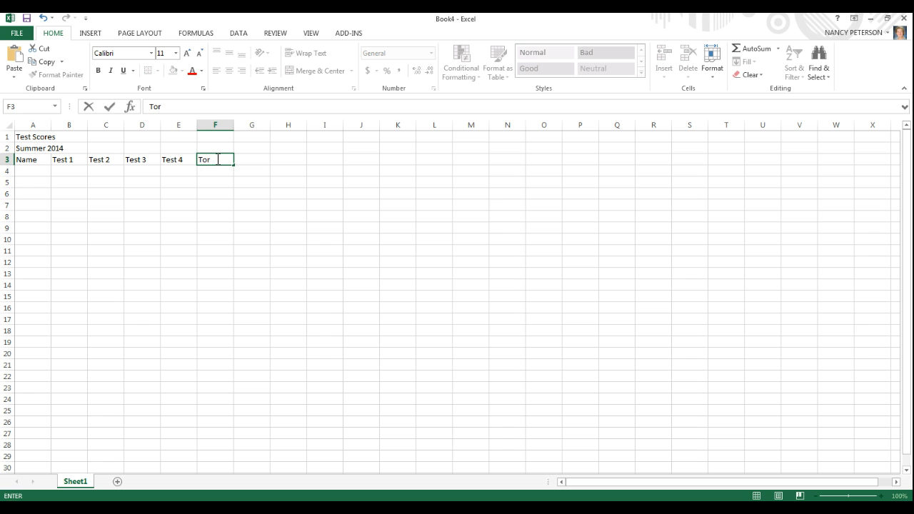
pyautogui.write('a')
pyautogui.press('BackSpace')
pyautogui.press('BackSpace')
pyautogui.write('al Points')
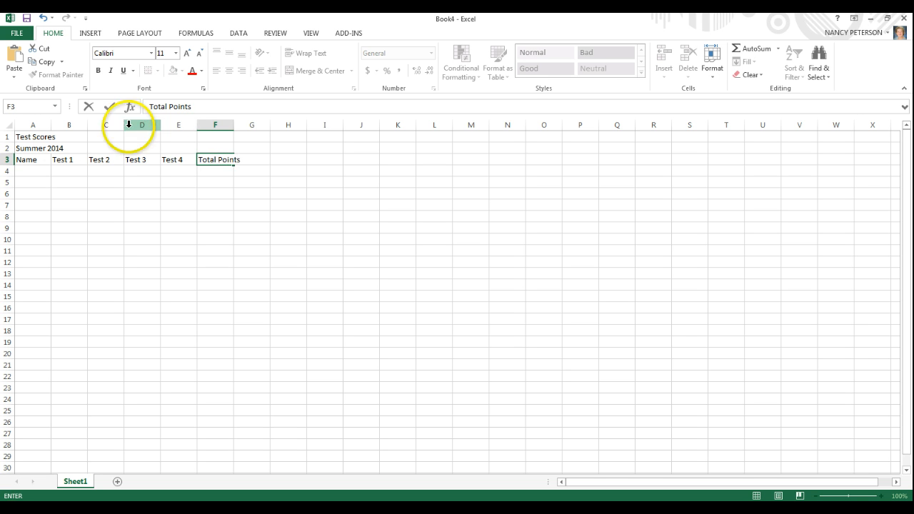
# Copy the prepared list of student names from the other window and paste it below the Name heading, starting in A4.
pyautogui.click(34, 170)
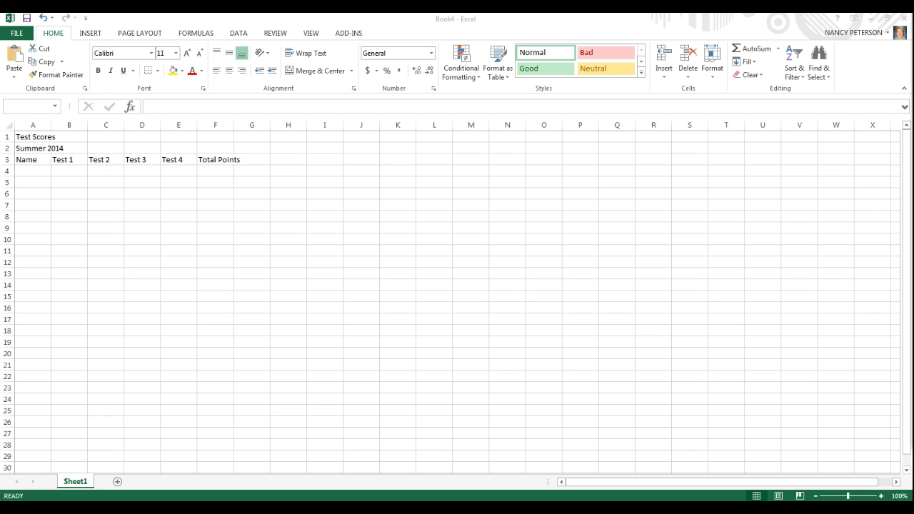
pyautogui.hotkey('ctrl', 'c')
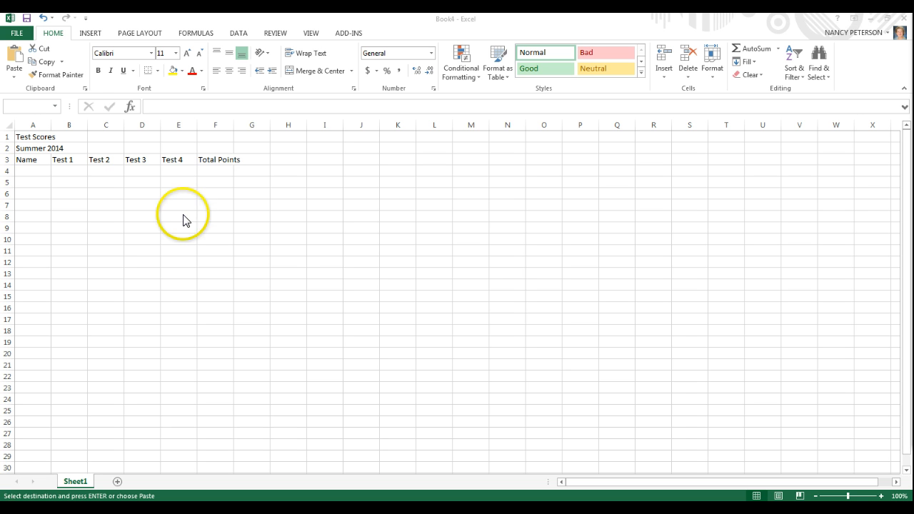
pyautogui.click(29, 172)
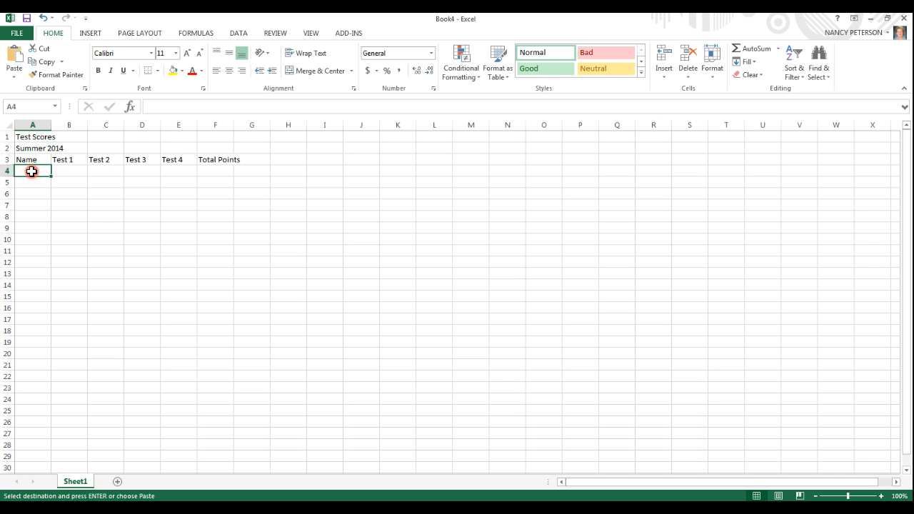
pyautogui.rightClick(31, 172)
pyautogui.click(56, 223)
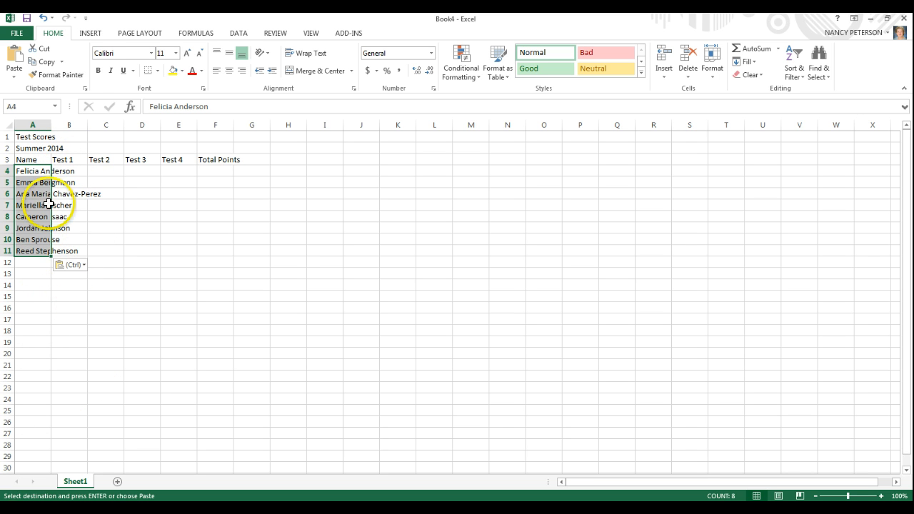
pyautogui.click(26, 196)
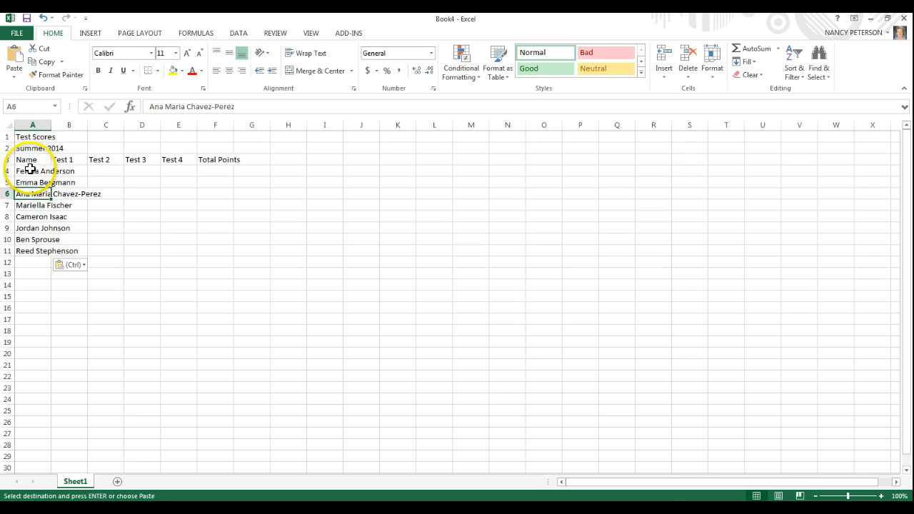
pyautogui.click(30, 171)
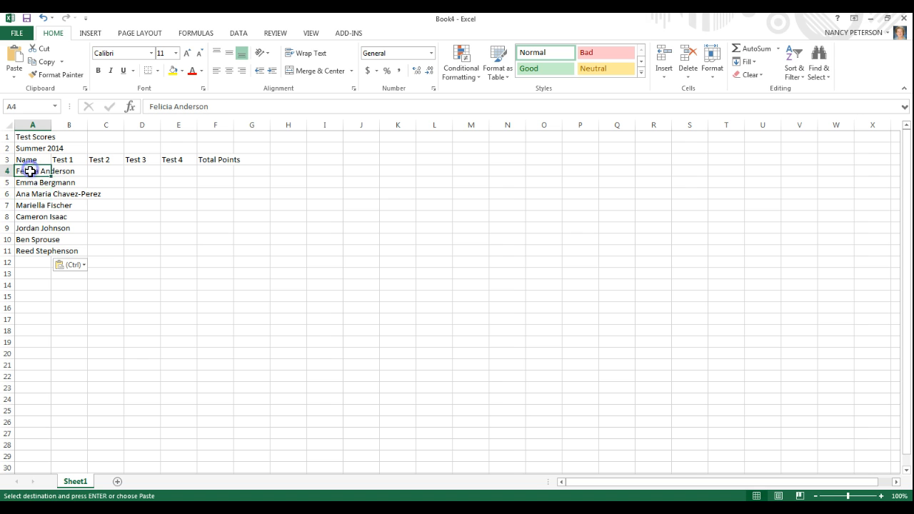
# Copy the prepared test scores from the other window and paste them into cells B4:E11 with the standard paste option.
pyautogui.click(74, 169)
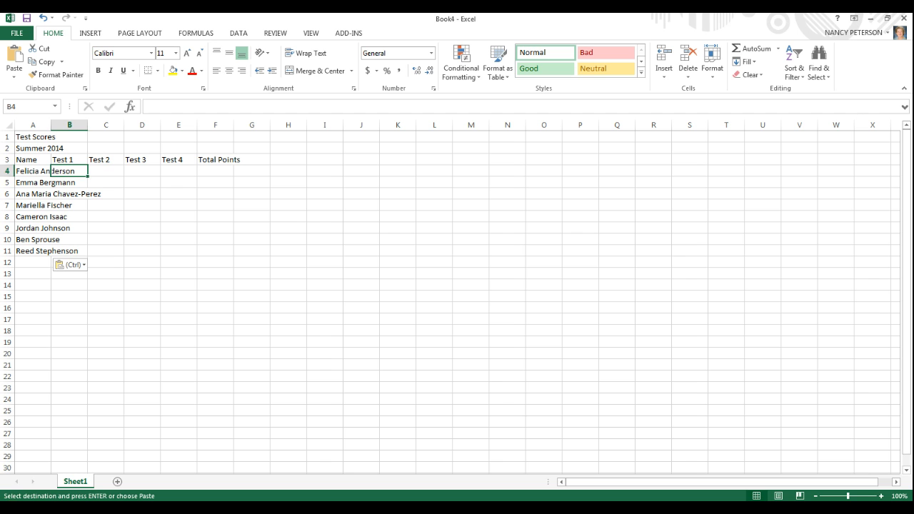
pyautogui.hotkey('alt', 'Tab')
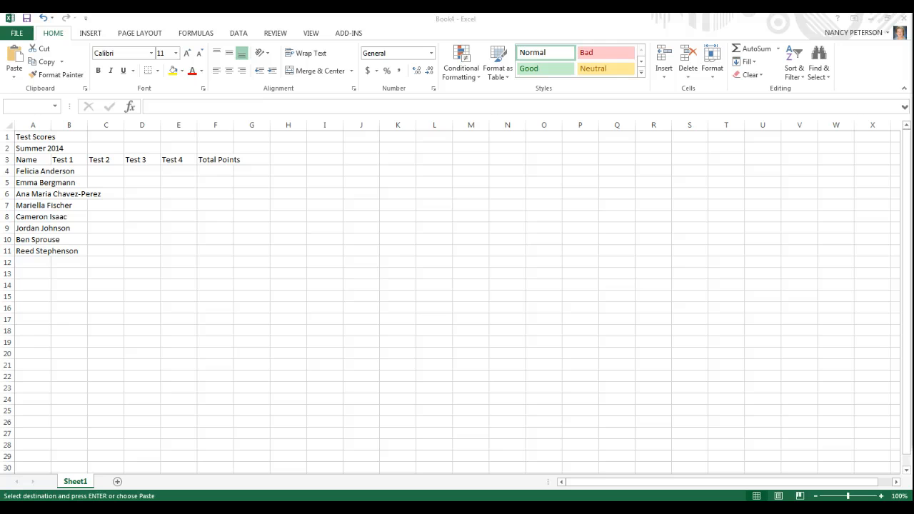
pyautogui.click(67, 170)
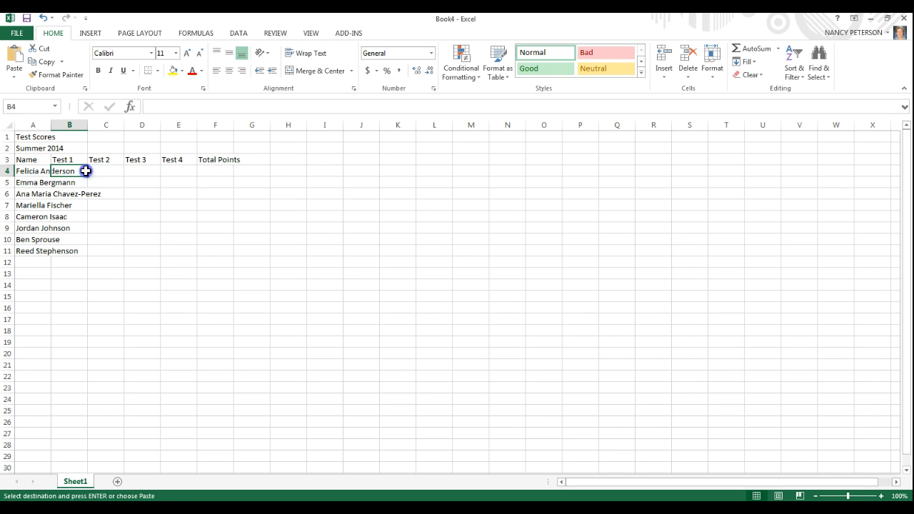
pyautogui.moveTo(86, 171); pyautogui.dragTo(180, 249)
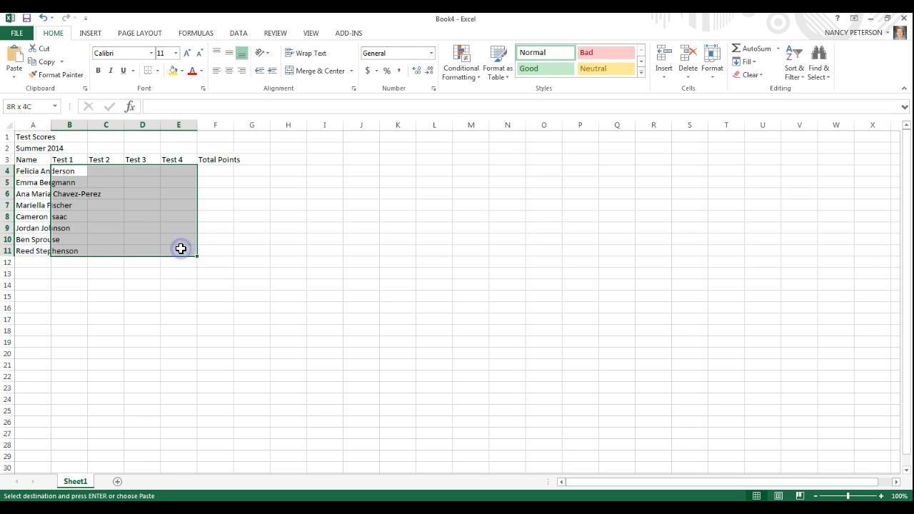
pyautogui.rightClick(114, 209)
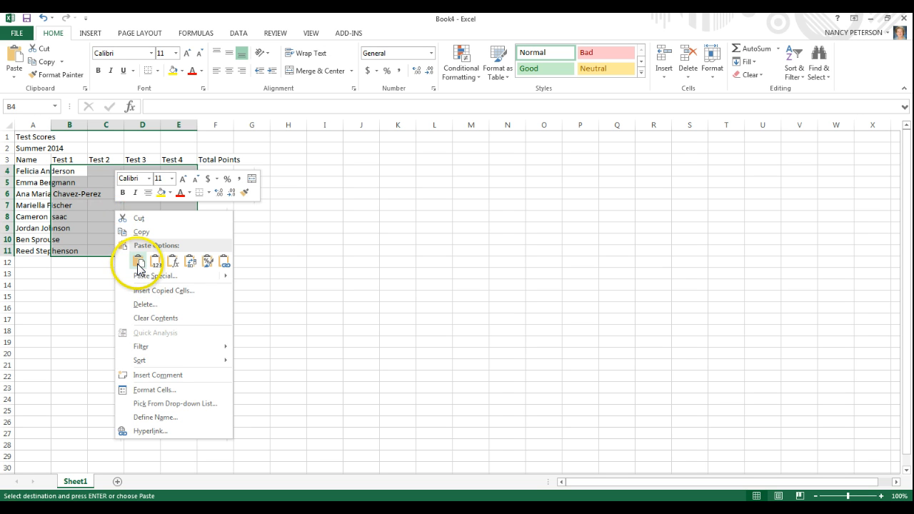
pyautogui.click(137, 262)
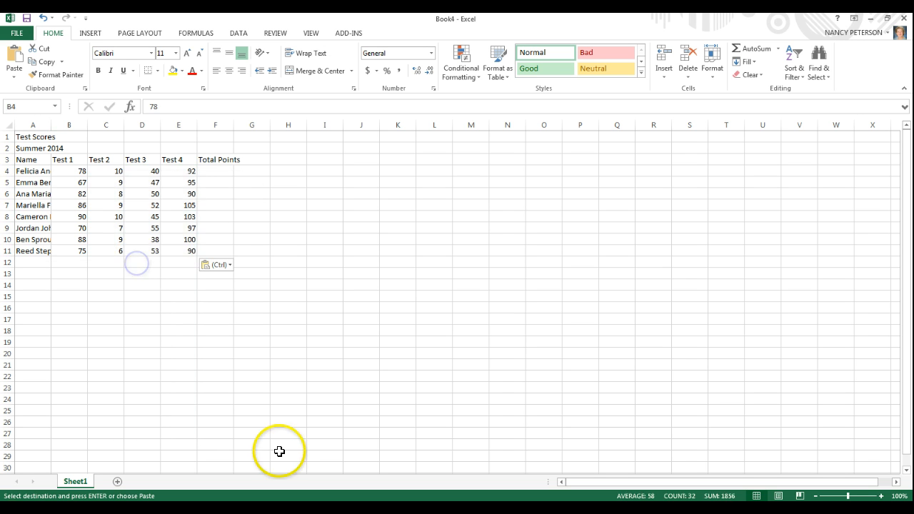
pyautogui.click(204, 410)
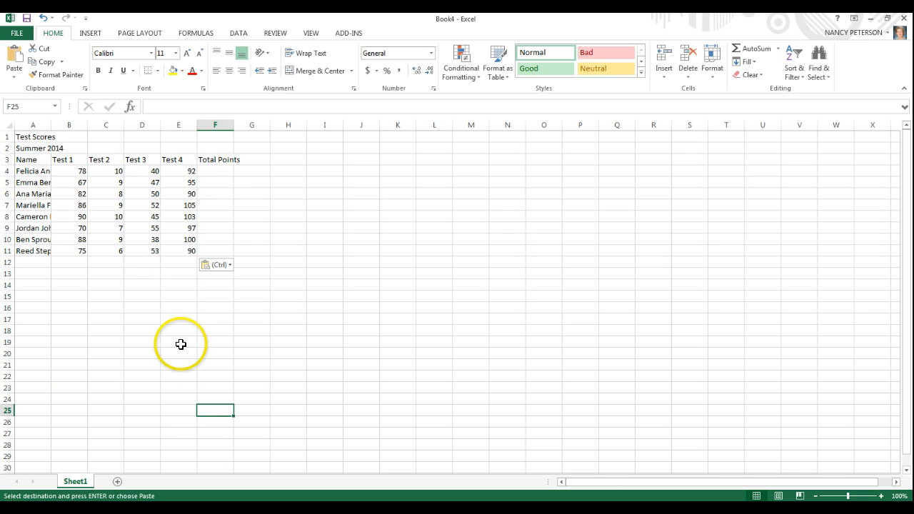
# Enter the row label Total in cell A12 below the student names.
pyautogui.click(23, 264)
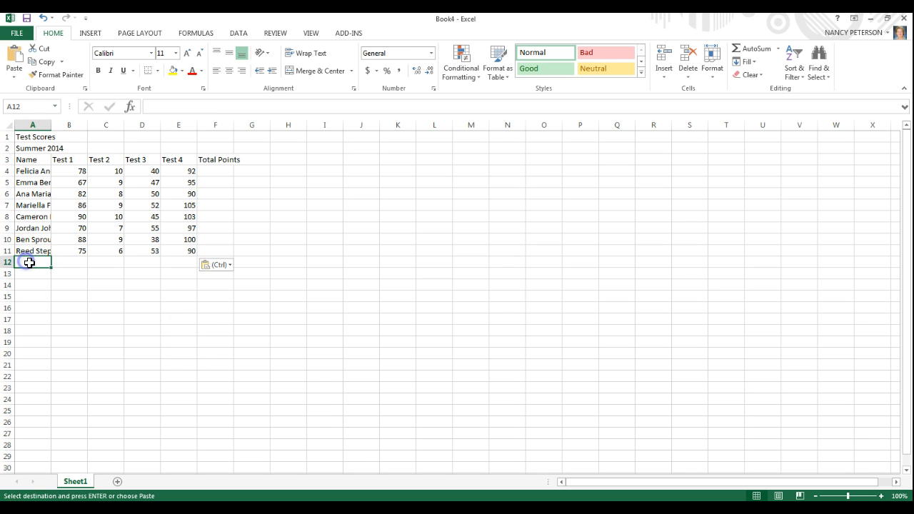
pyautogui.click(23, 174)
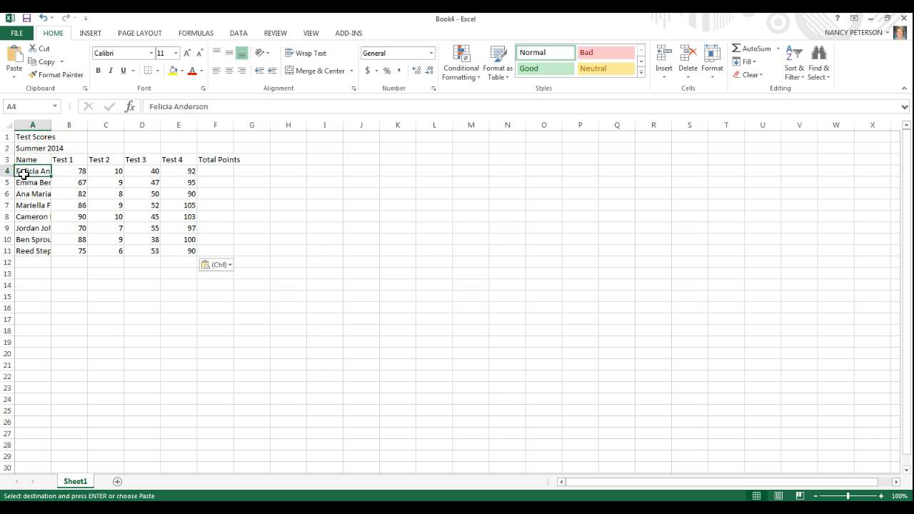
pyautogui.click(24, 193)
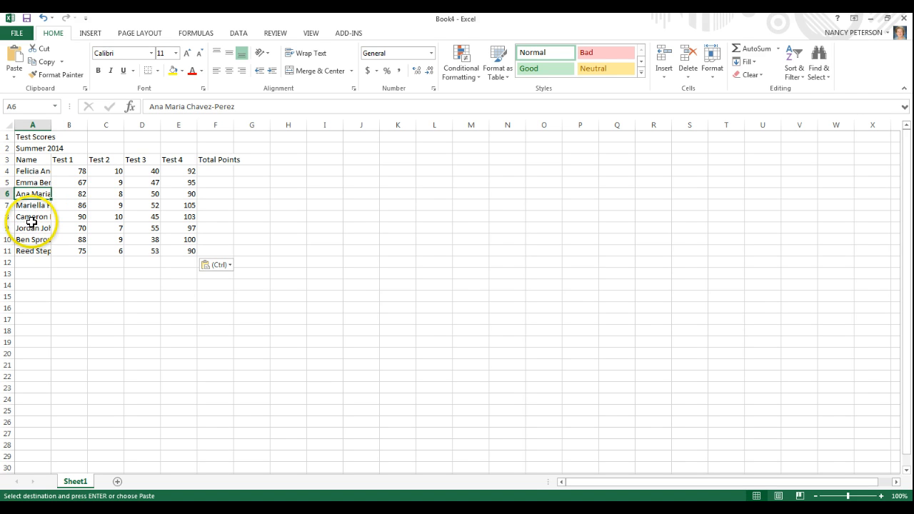
pyautogui.click(28, 263)
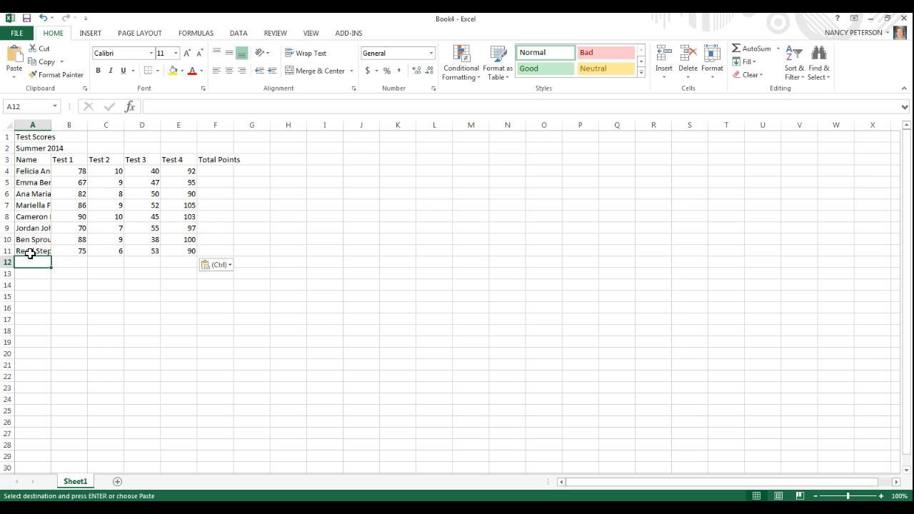
pyautogui.write('Tota')
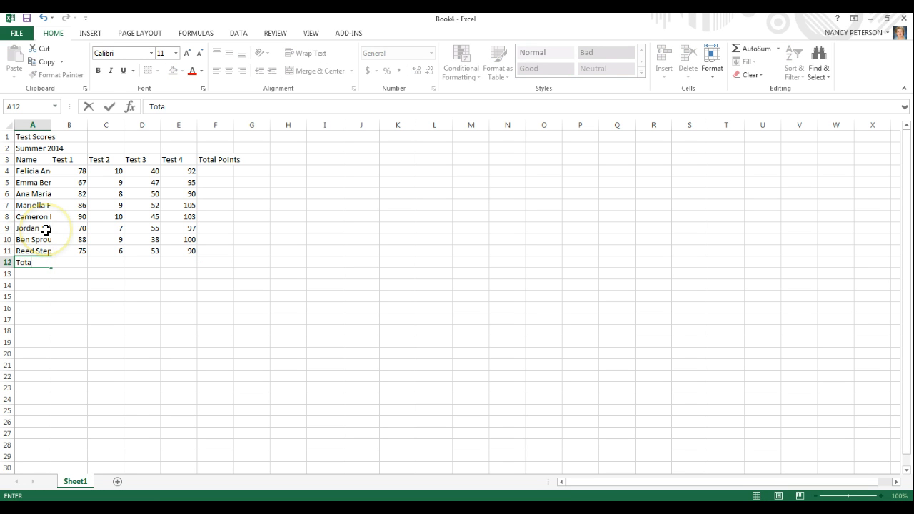
pyautogui.write('l')
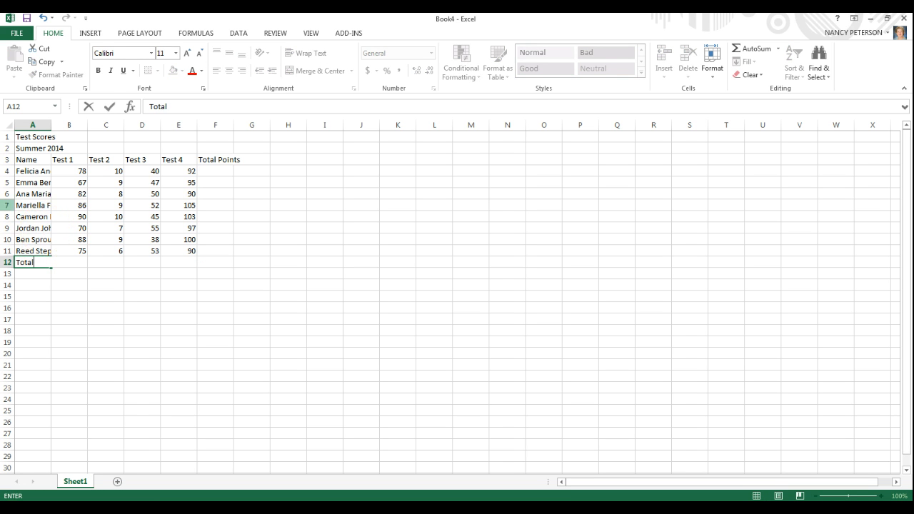
# Enter the row labels Average, Maximum and Minimum in cells A13, A14 and A15 below the Total label.
pyautogui.click(36, 274)
pyautogui.write('Average')
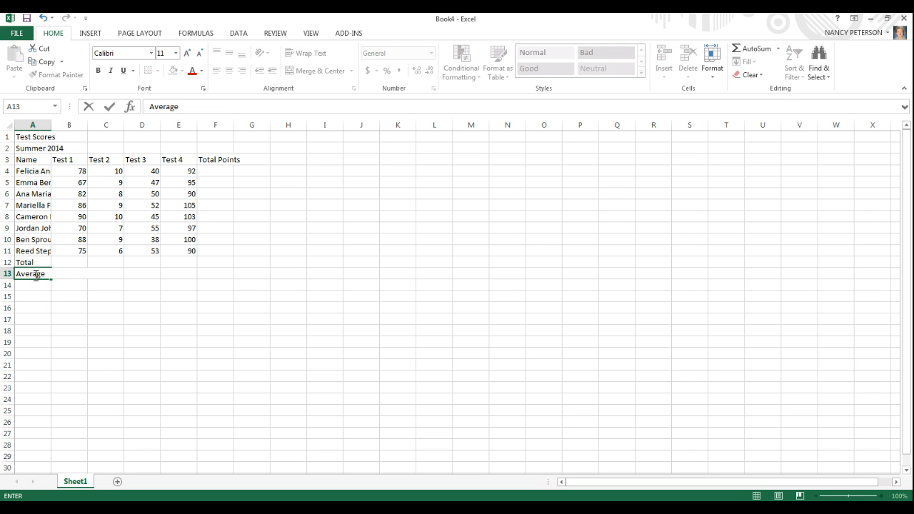
pyautogui.click(31, 285)
pyautogui.write('Ma')
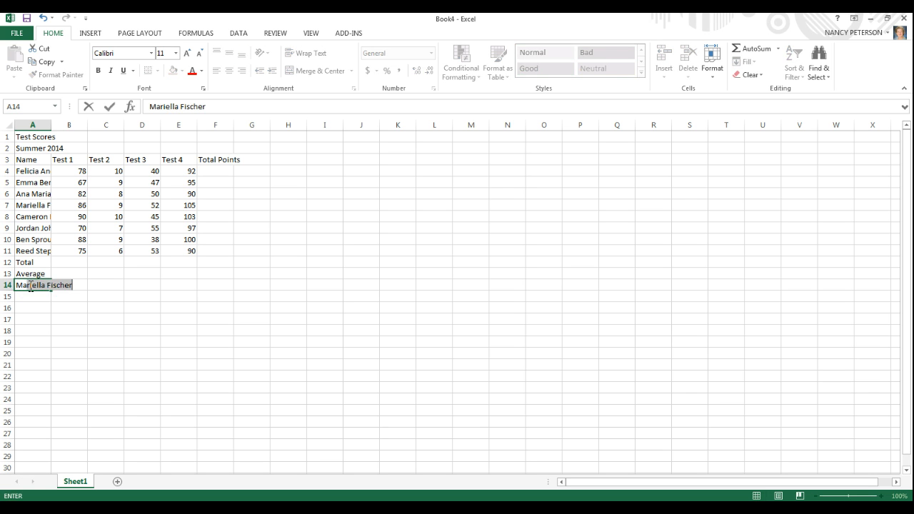
pyautogui.write('ximum')
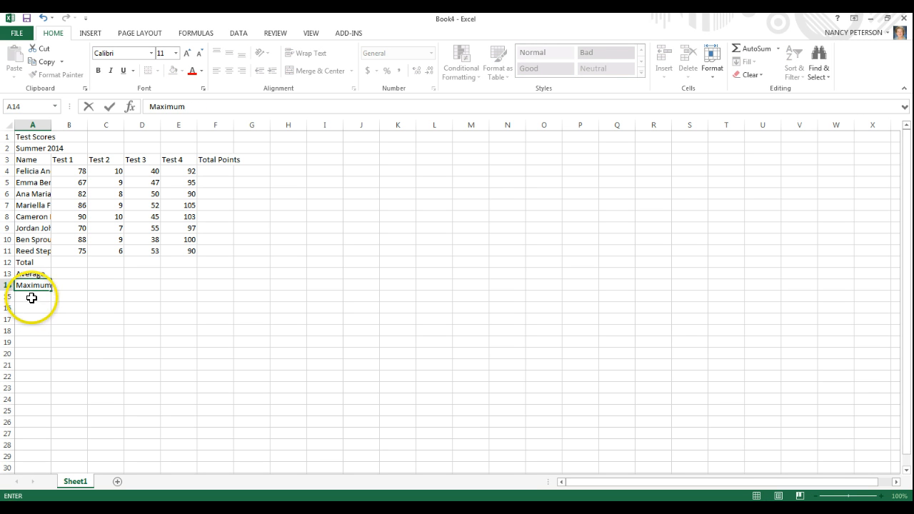
pyautogui.click(30, 296)
pyautogui.write('Mini')
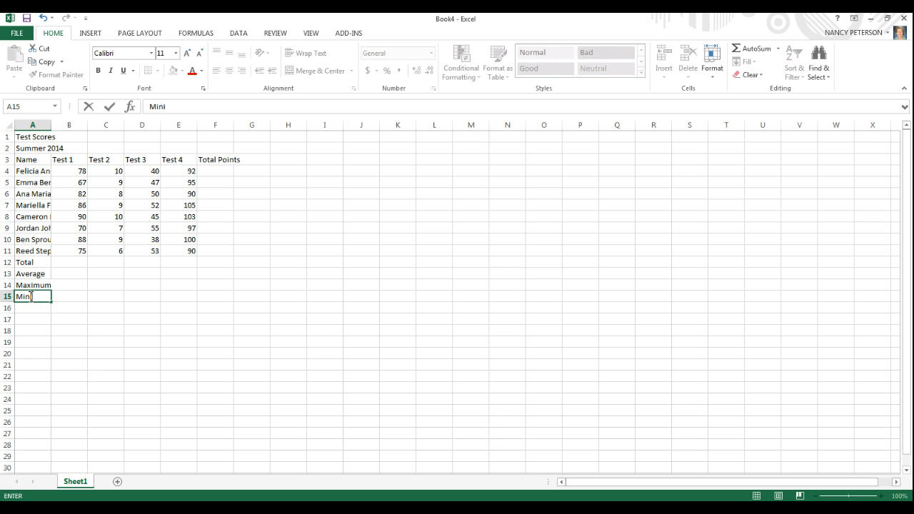
pyautogui.write('mum')
pyautogui.click(153, 388)
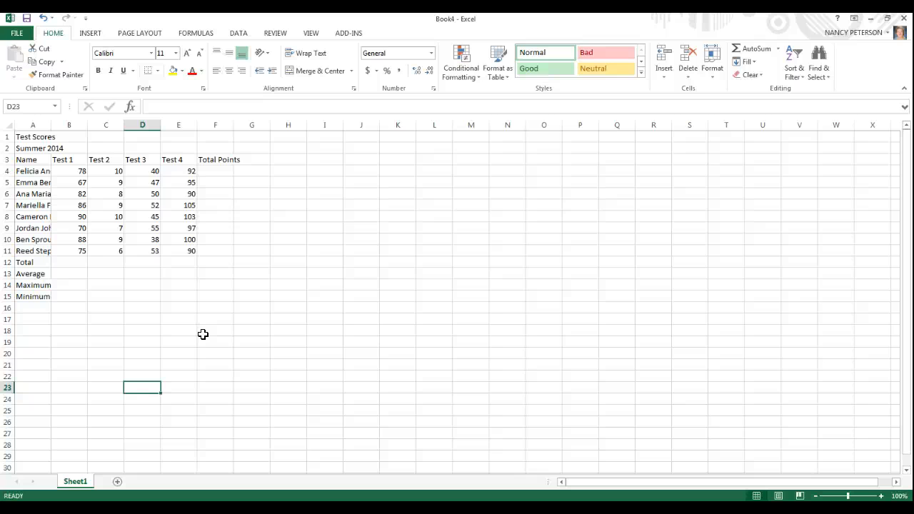
# Enter the formula =78+10+40+92 in cell F4 to add the first student's four test scores as typed numbers.
pyautogui.click(240, 187)
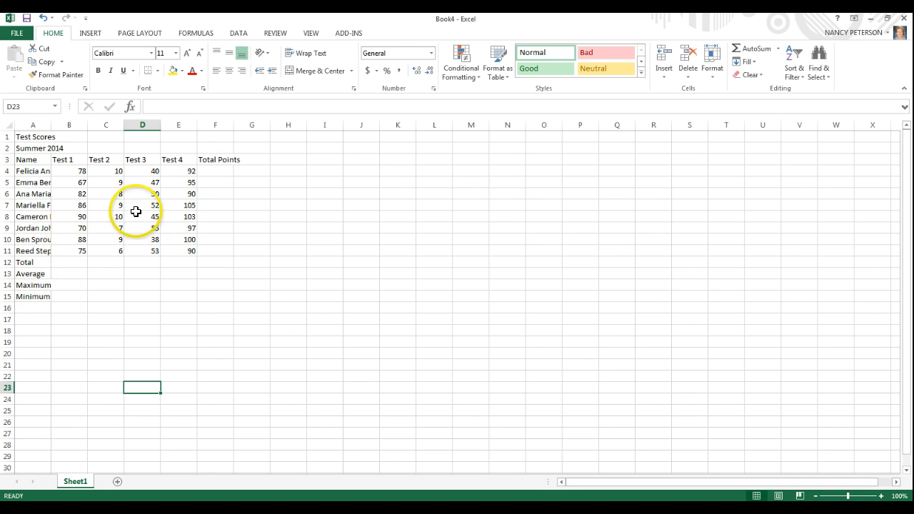
pyautogui.click(215, 172)
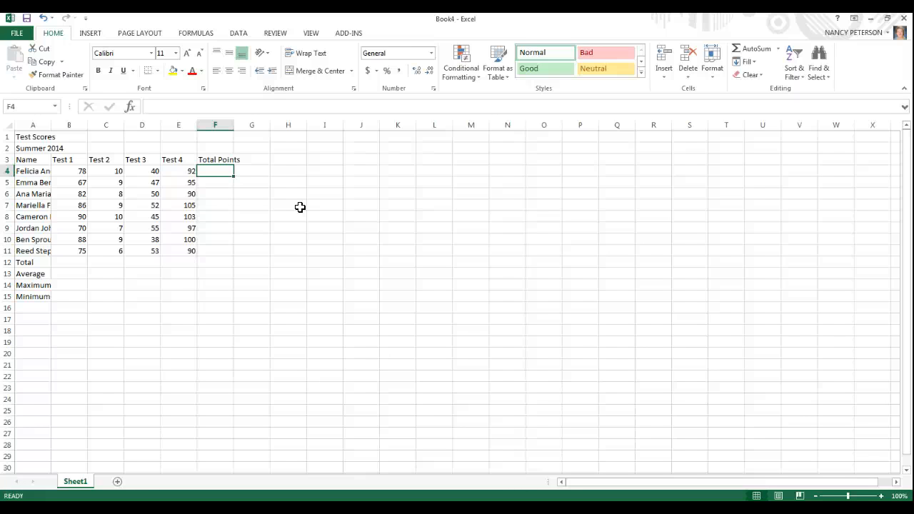
pyautogui.write('=78+10+40+92')
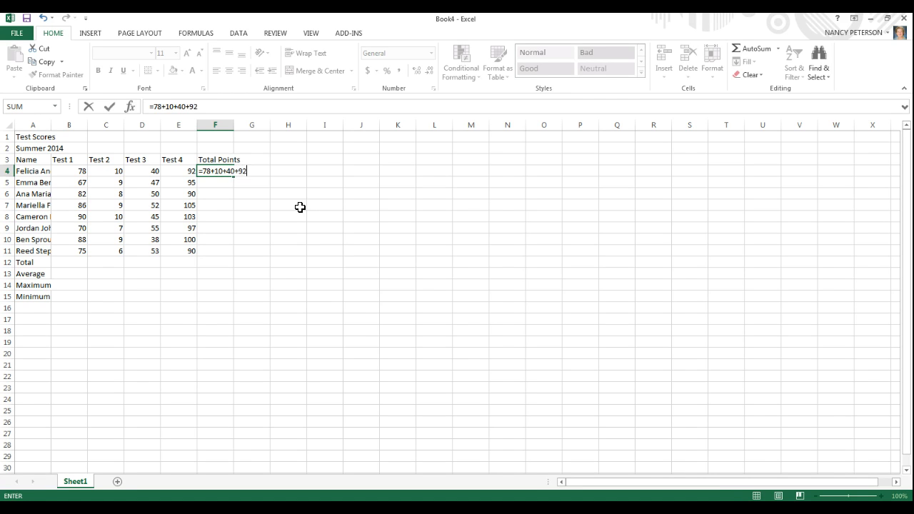
pyautogui.press('Return')
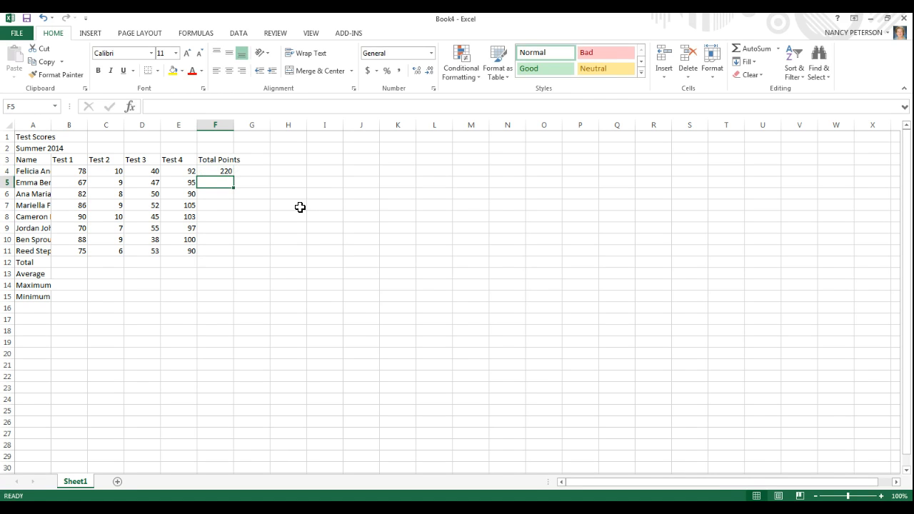
# Edit the formula in F4 so its third number is 42, making it =78+10+42+92.
pyautogui.doubleClick(221, 170)
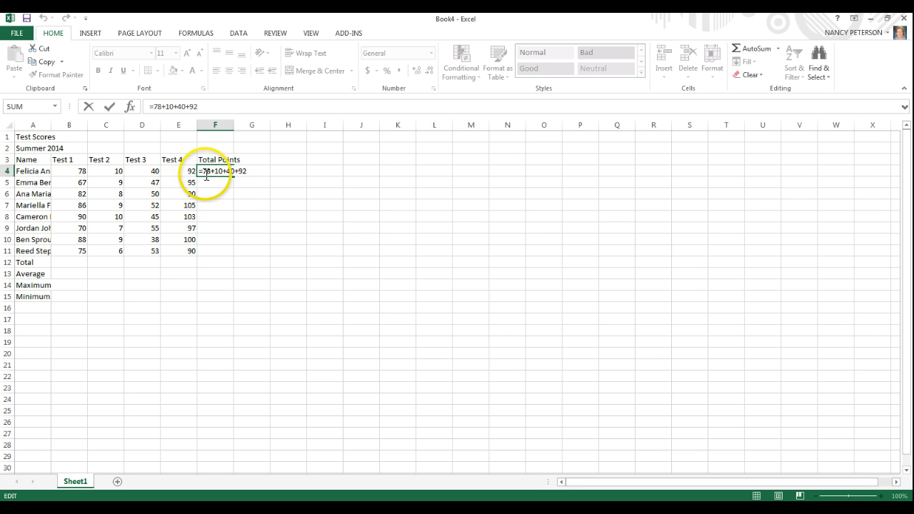
pyautogui.click(187, 107)
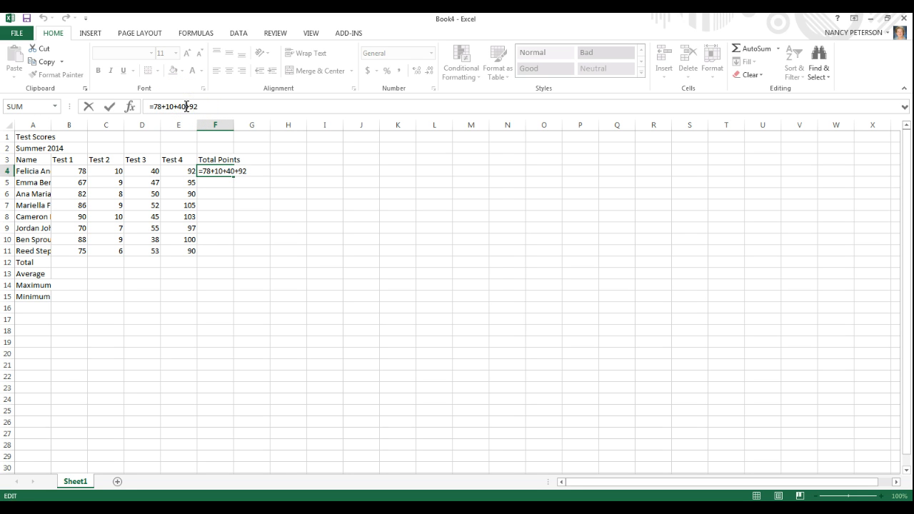
pyautogui.press('BackSpace')
pyautogui.write('2')
pyautogui.press('Return')
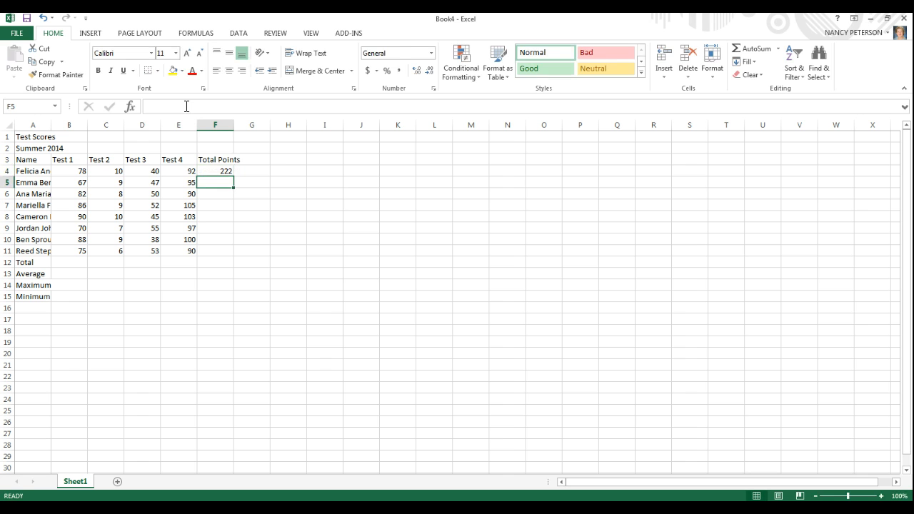
# Delete the whole typed-number formula from cell F4, leaving the cell empty.
pyautogui.doubleClick(217, 172)
pyautogui.click(204, 170)
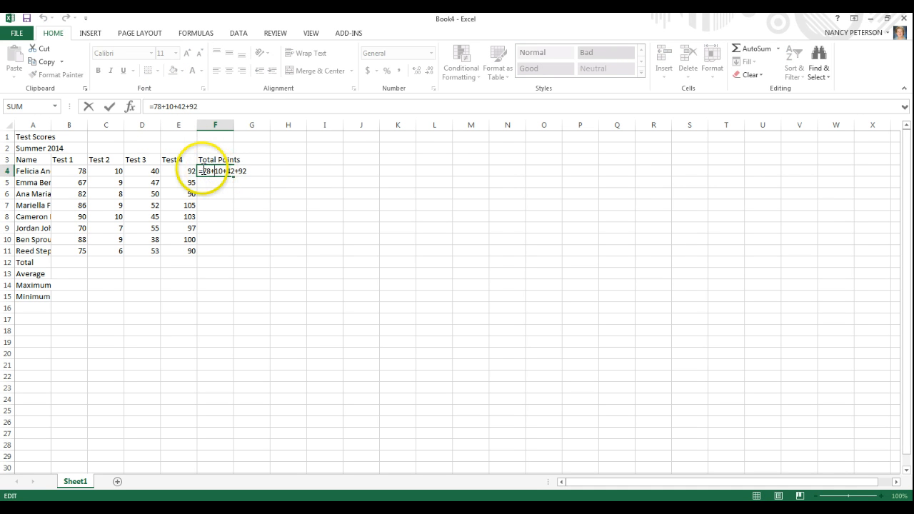
pyautogui.press('Delete')
pyautogui.press('Delete')
pyautogui.press('Delete')
pyautogui.press('Delete')
pyautogui.press('Delete')
pyautogui.press('Delete')
pyautogui.press('Delete')
pyautogui.press('Delete')
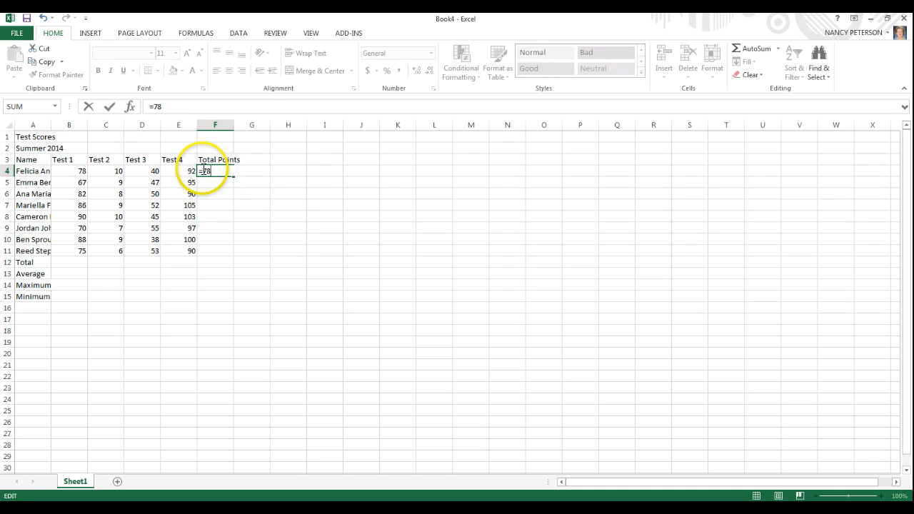
pyautogui.press('BackSpace')
pyautogui.press('BackSpace')
pyautogui.press('BackSpace')
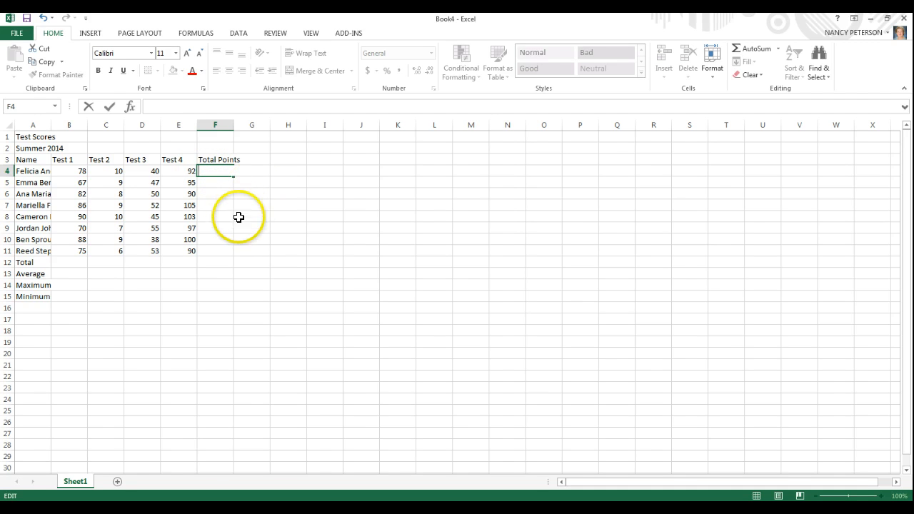
pyautogui.click(207, 272)
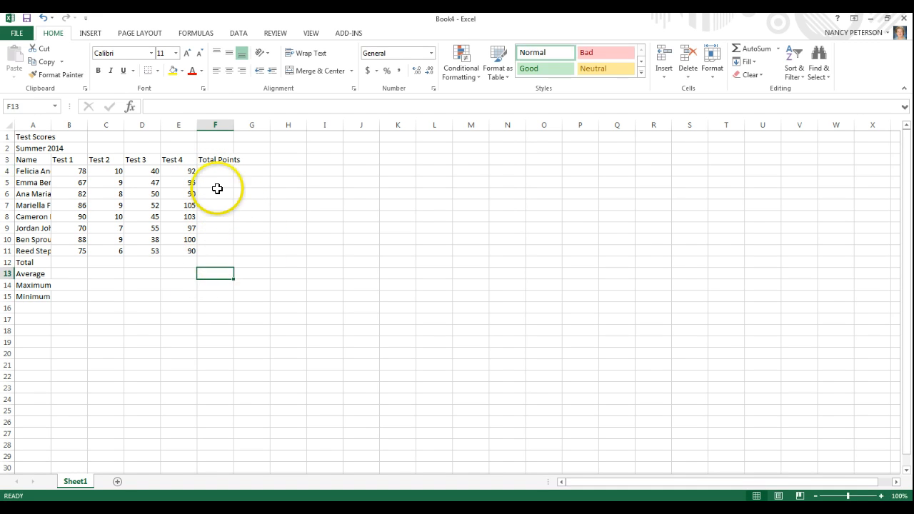
# Enter the cell-reference formula =B4+C4+D4+E4 in F4 to total the first student's four tests.
pyautogui.click(213, 172)
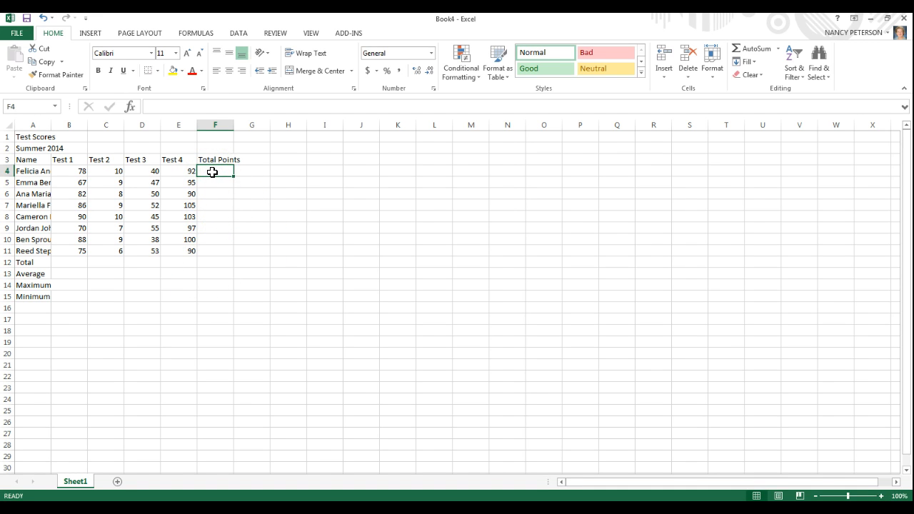
pyautogui.write('=')
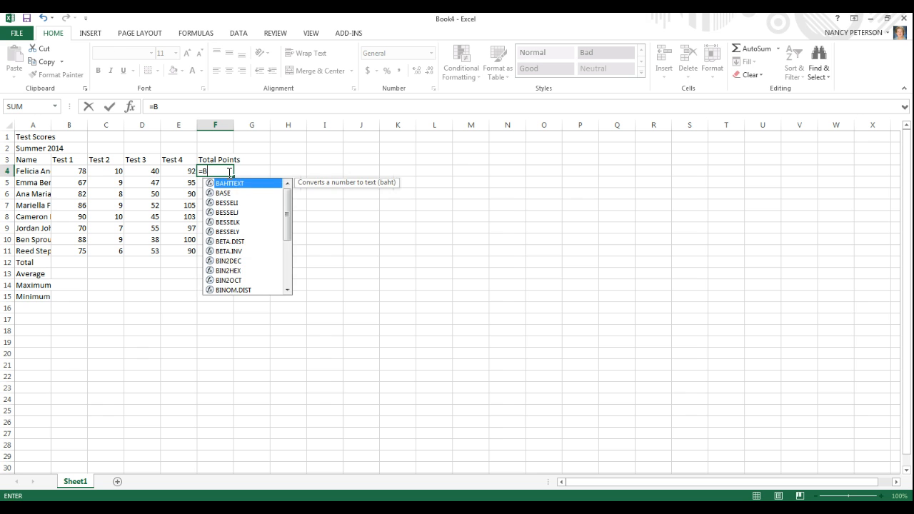
pyautogui.write('B4')
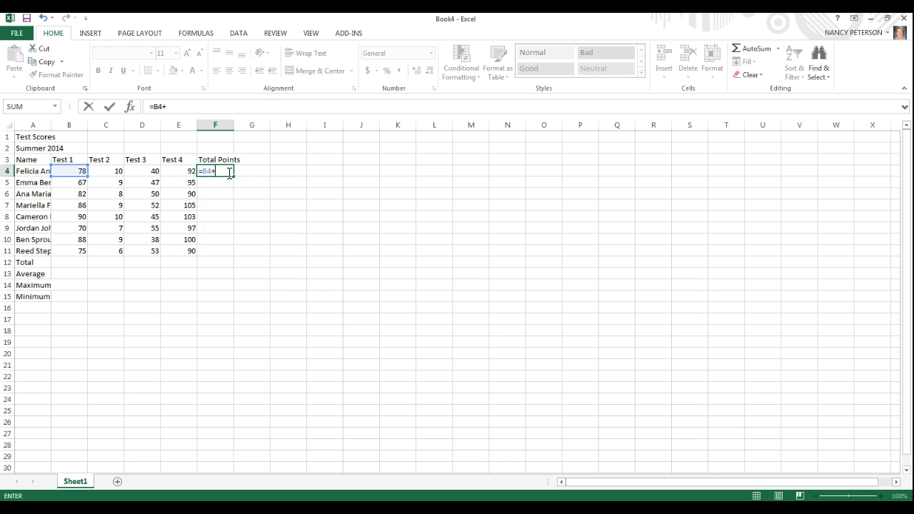
pyautogui.write('+C')
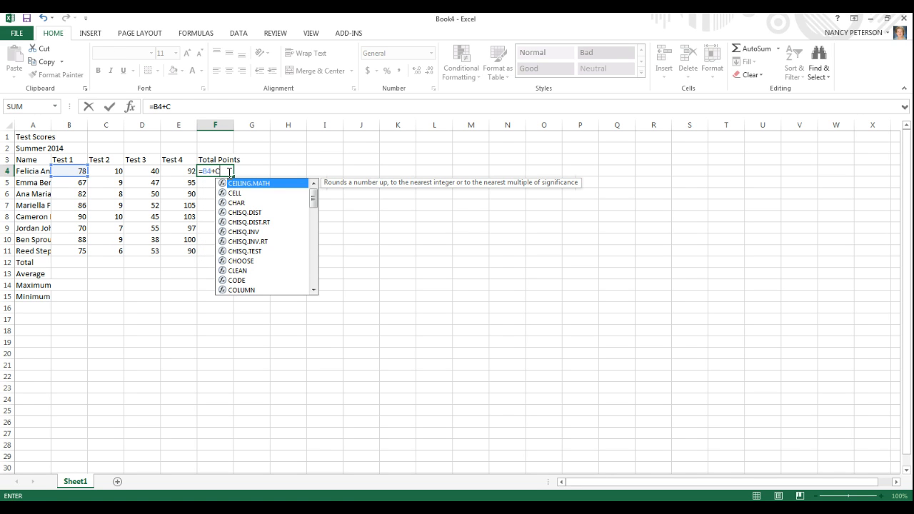
pyautogui.write('4+')
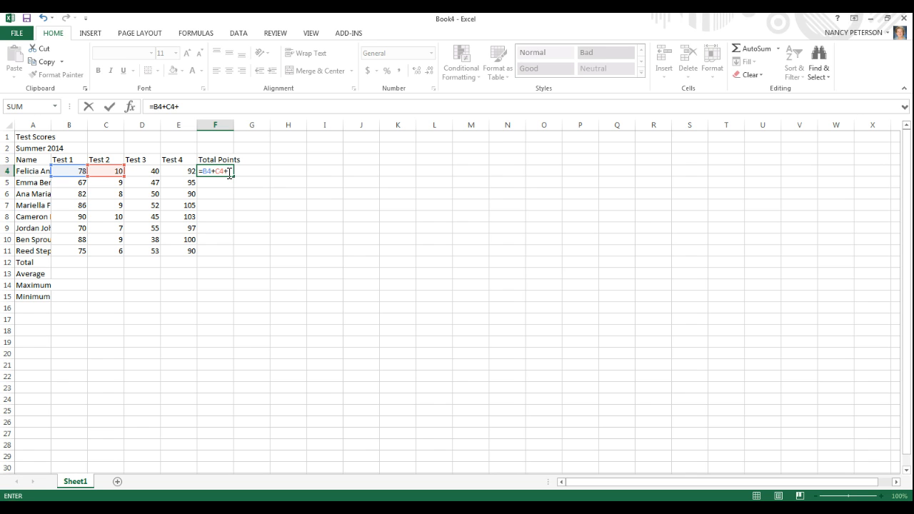
pyautogui.write('D4+')
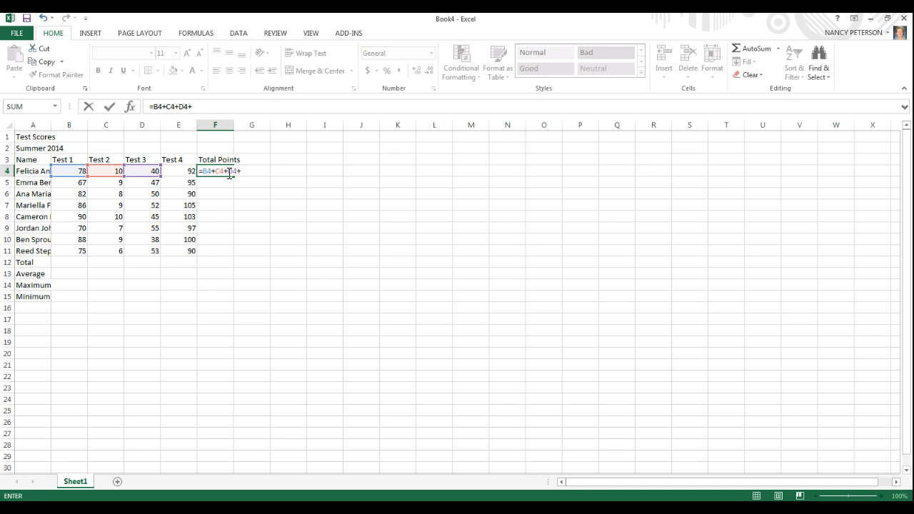
pyautogui.write('E4')
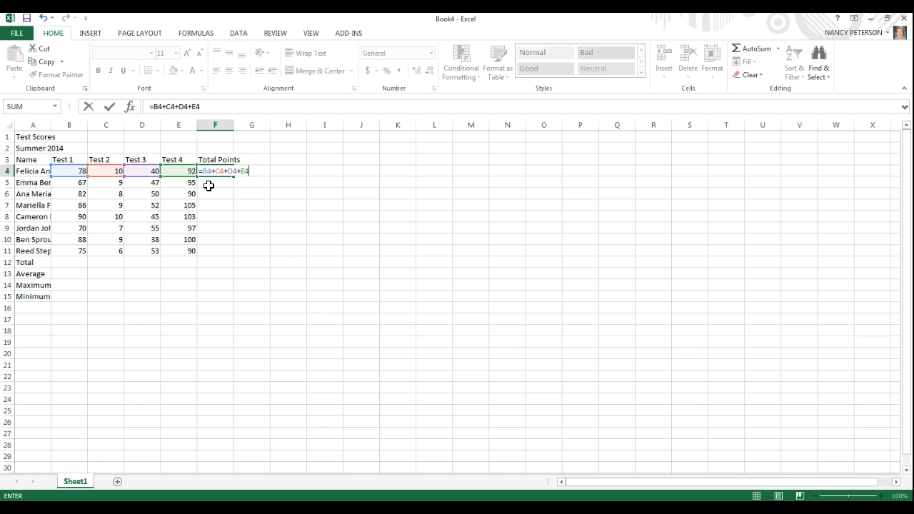
pyautogui.press('Return')
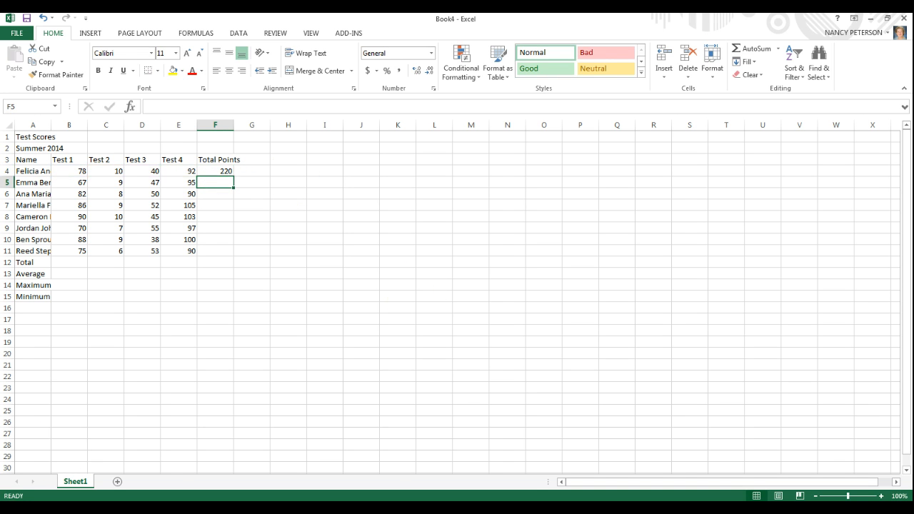
# Set the first student's Test 3 score in cell D4 to 45.
pyautogui.click(155, 172)
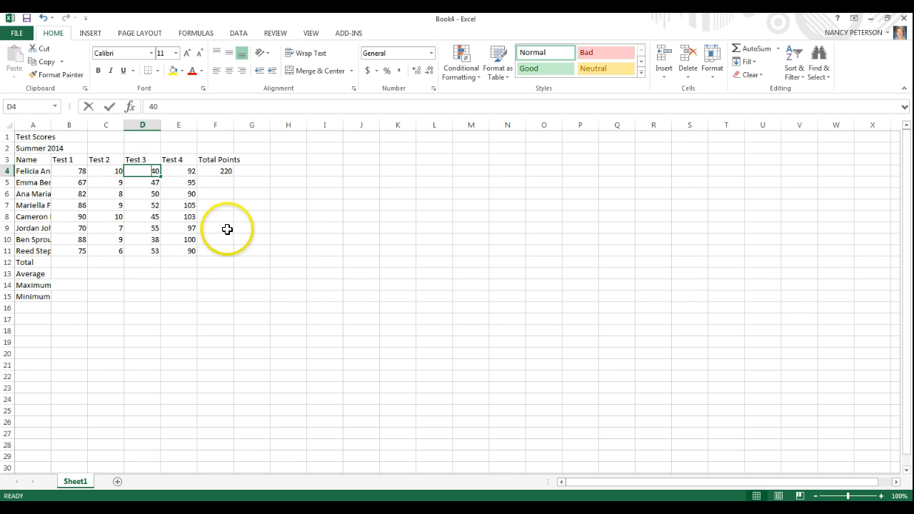
pyautogui.write('45')
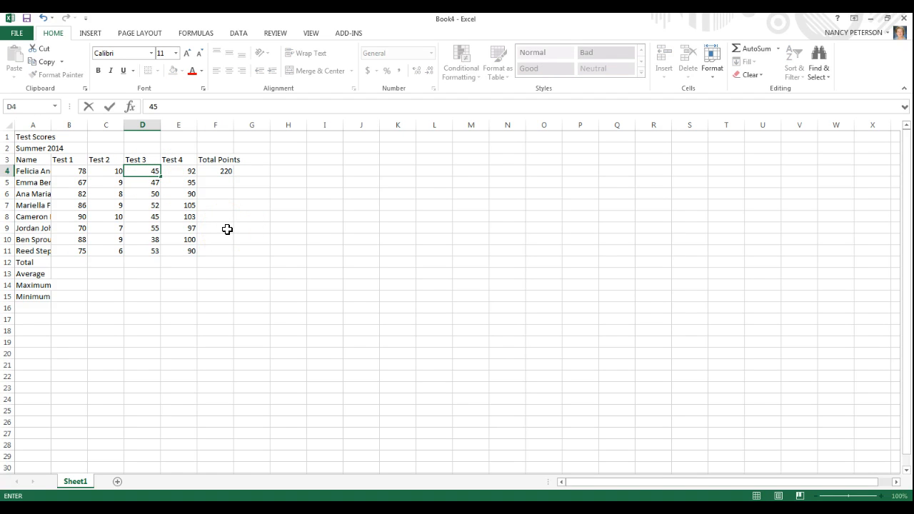
pyautogui.press('Return')
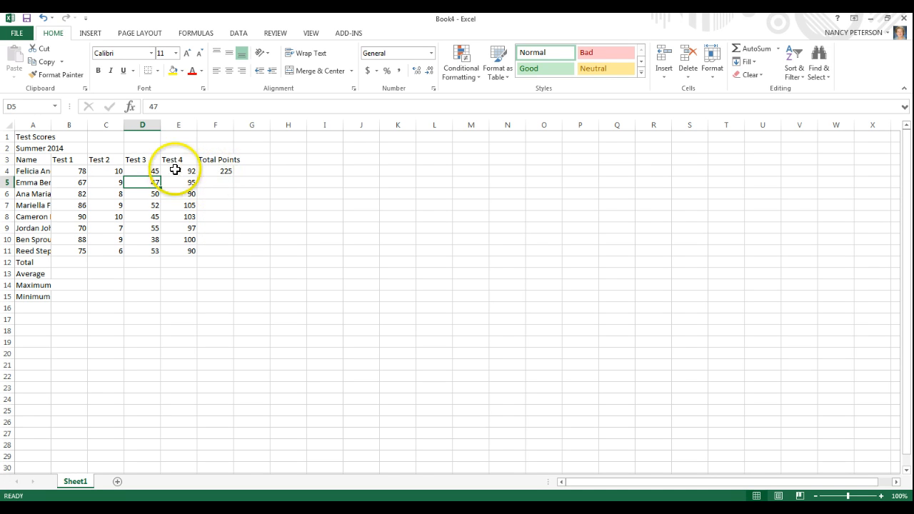
# Erase the cell-reference addition formula from F4 so that the cell is blank.
pyautogui.doubleClick(211, 171)
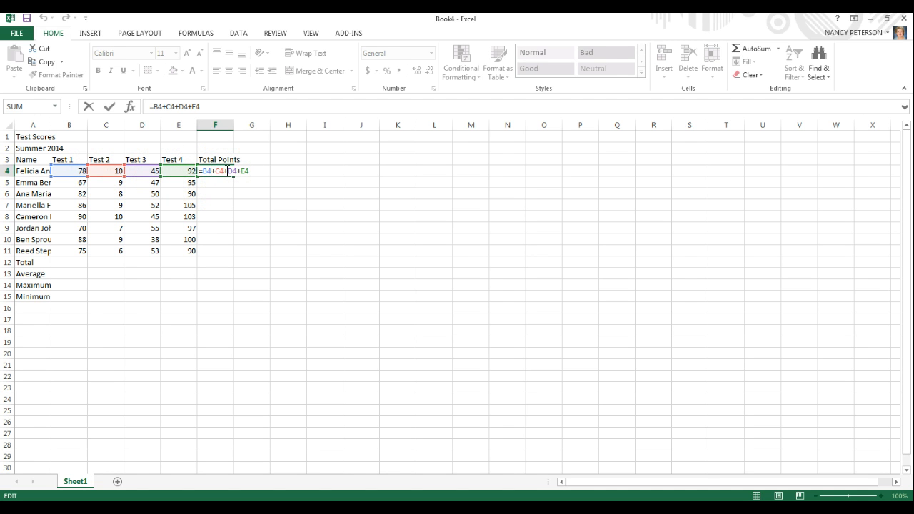
pyautogui.press('BackSpace')
pyautogui.press('BackSpace')
pyautogui.press('BackSpace')
pyautogui.press('BackSpace')
pyautogui.press('BackSpace')
pyautogui.press('BackSpace')
pyautogui.press('BackSpace')
pyautogui.press('BackSpace')
pyautogui.press('BackSpace')
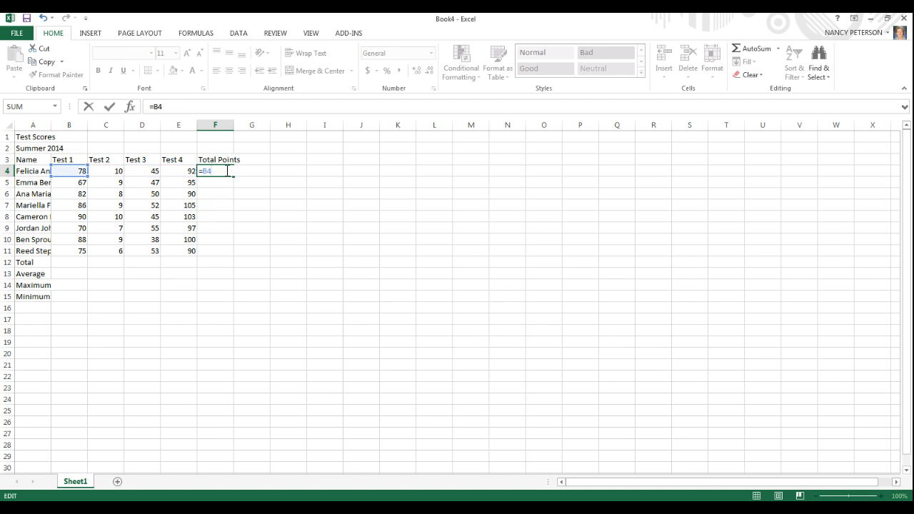
pyautogui.press('BackSpace')
pyautogui.press('BackSpace')
pyautogui.press('BackSpace')
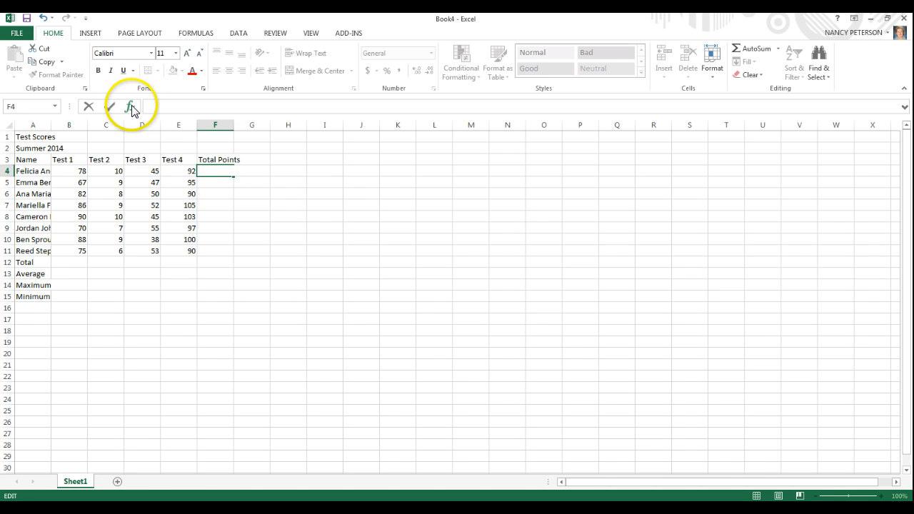
pyautogui.click(217, 207)
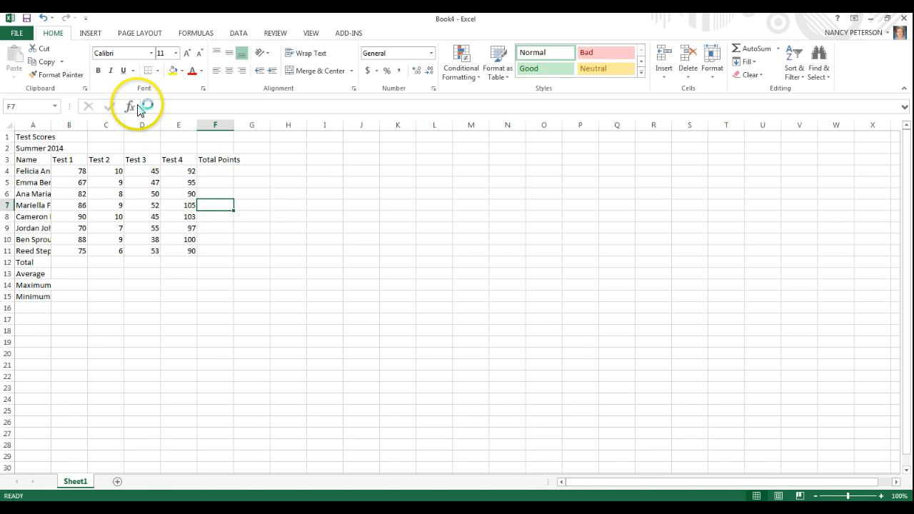
# Open Insert Function for cell F4 and browse the functions in the All and Math & Trig categories.
pyautogui.click(223, 172)
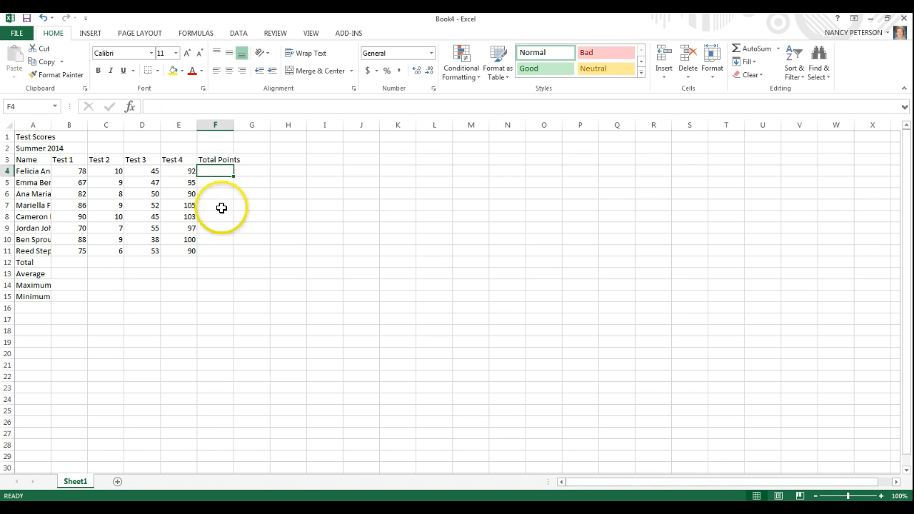
pyautogui.click(129, 106)
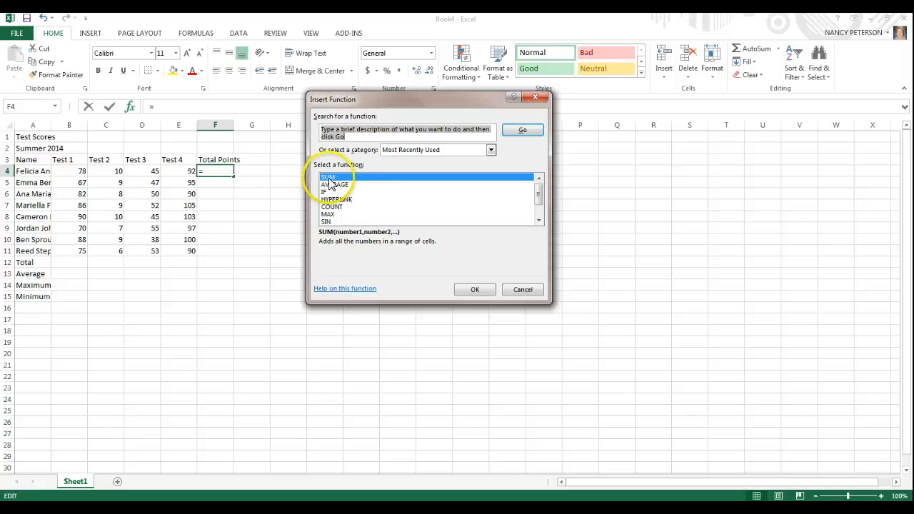
pyautogui.click(492, 150)
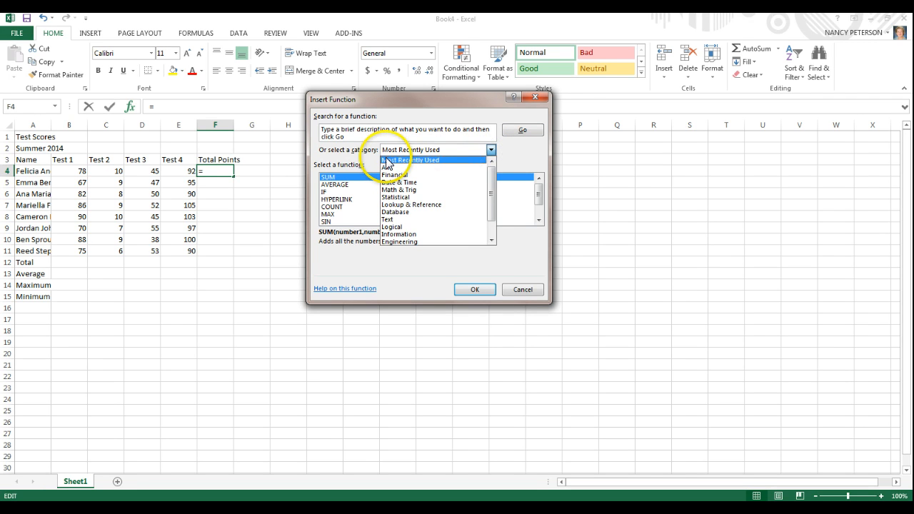
pyautogui.scroll(-20, 328, 190)
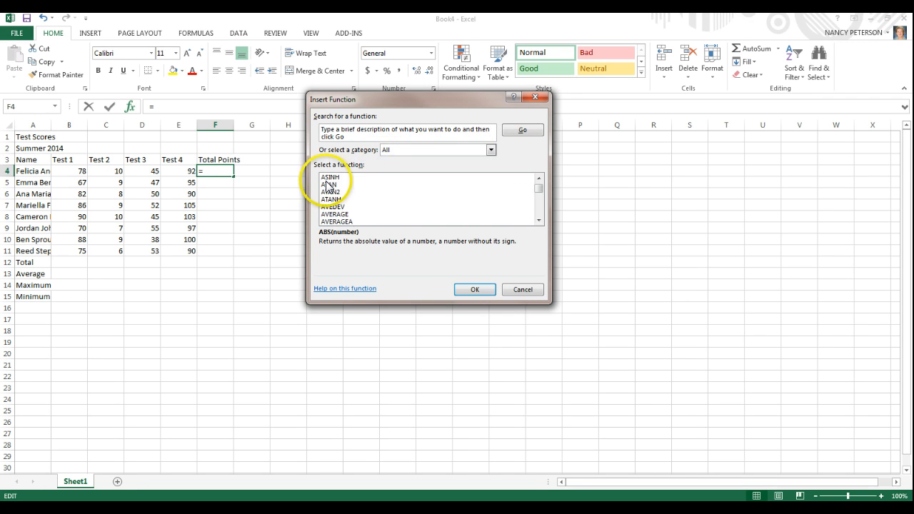
pyautogui.scroll(-20, 335, 205)
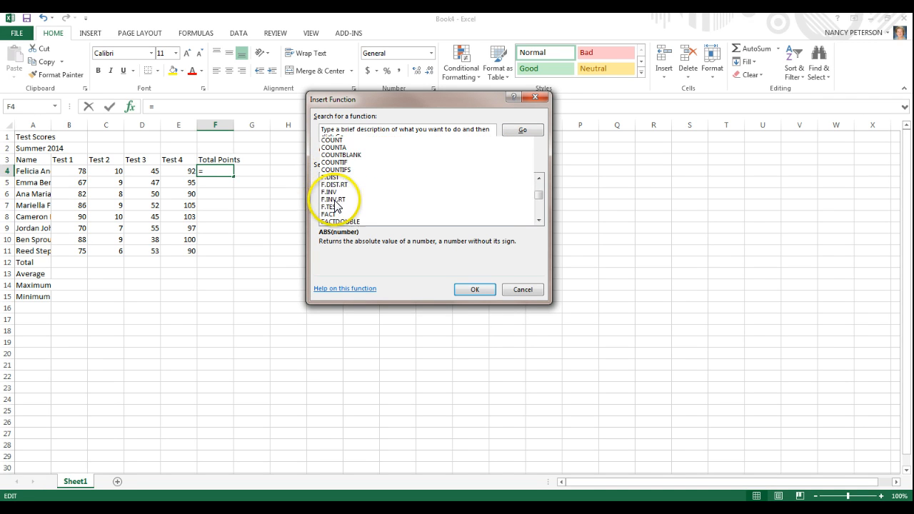
pyautogui.scroll(-20, 338, 212)
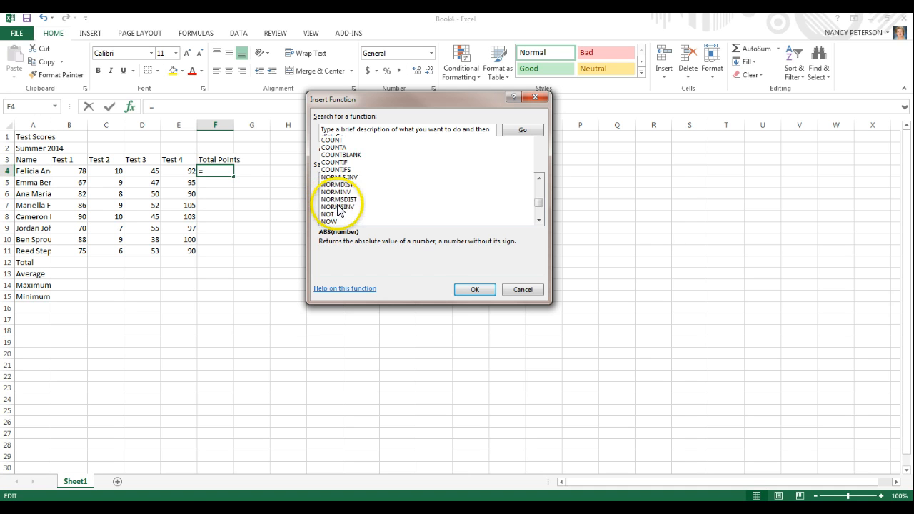
pyautogui.click(492, 150)
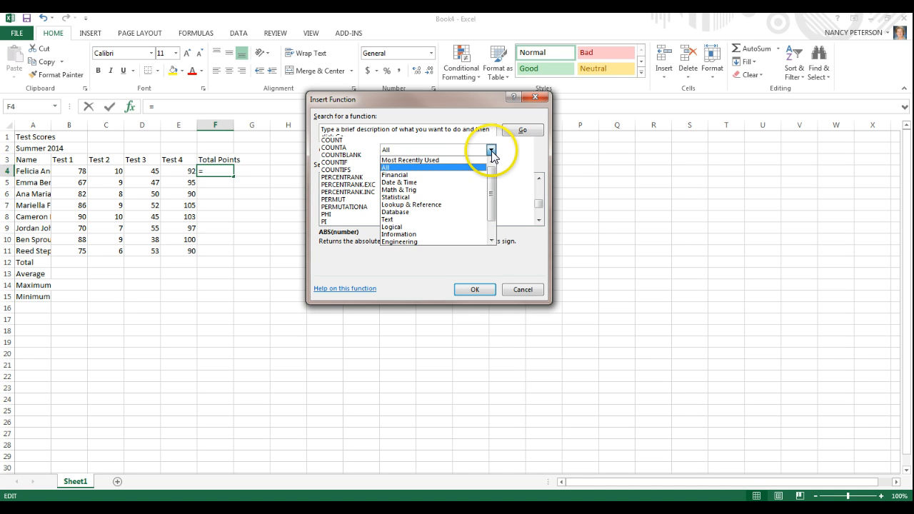
pyautogui.click(419, 190)
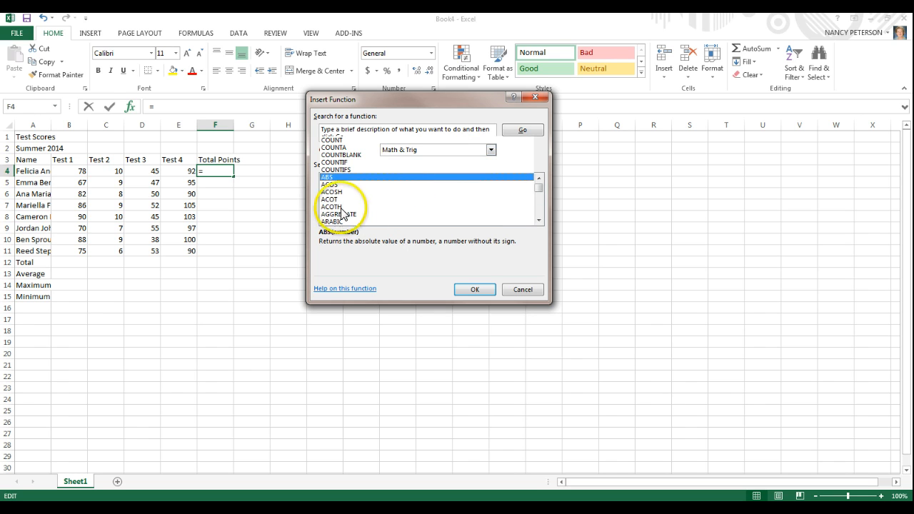
pyautogui.scroll(-20, 334, 195)
pyautogui.scroll(2, 336, 194)
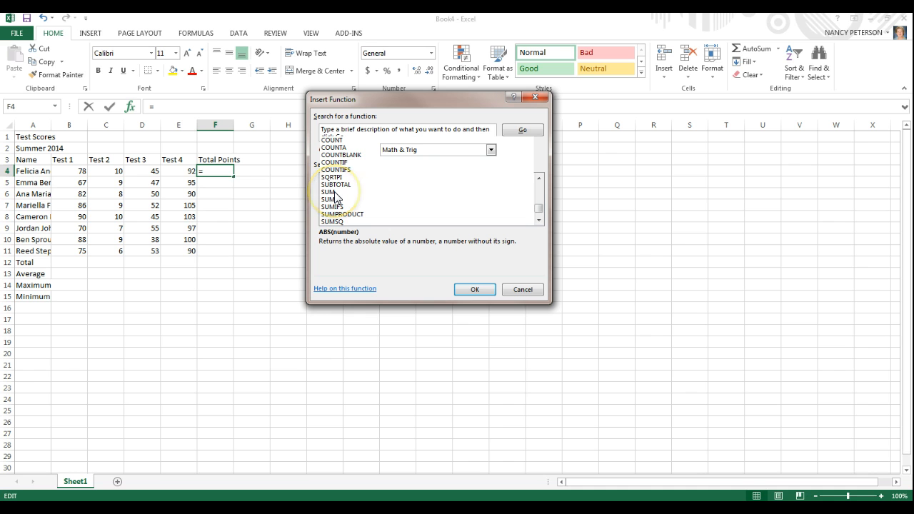
# Insert the SUM function from the Most Recently Used category into F4 with B4:E4 as its Number1 argument.
pyautogui.click(491, 149)
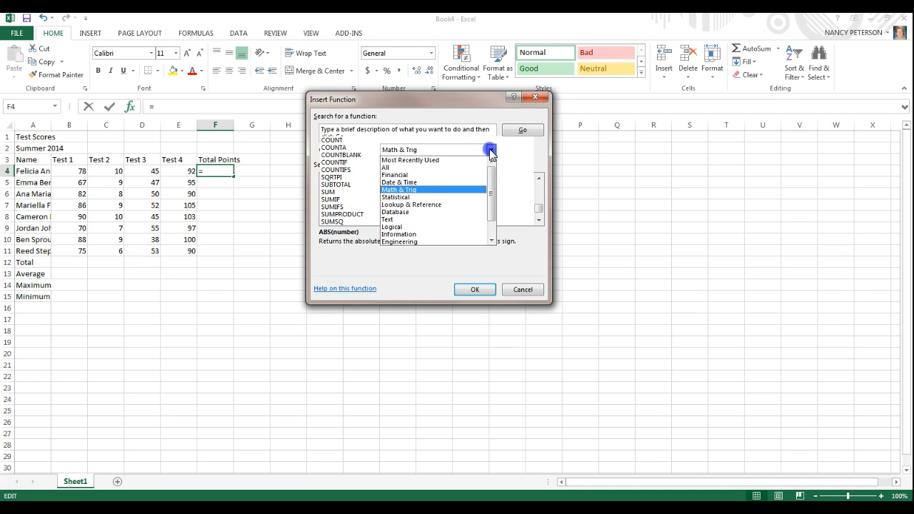
pyautogui.click(435, 160)
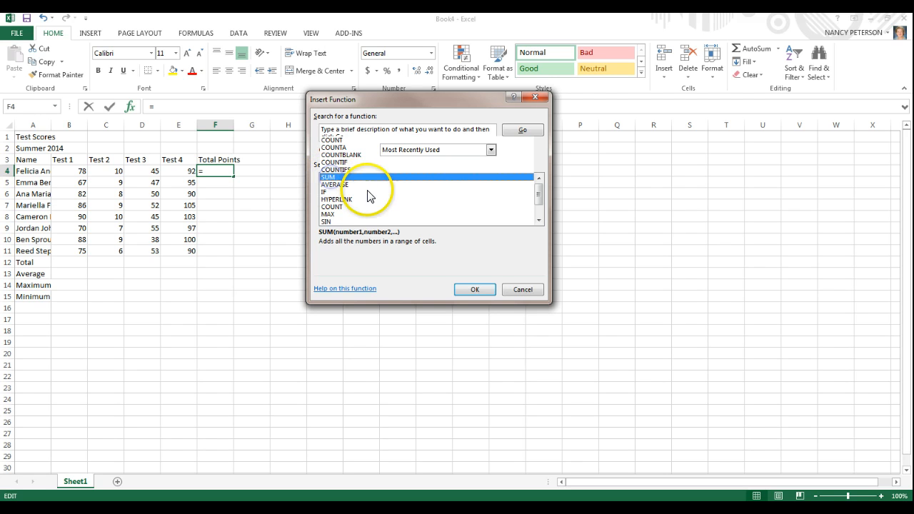
pyautogui.click(473, 291)
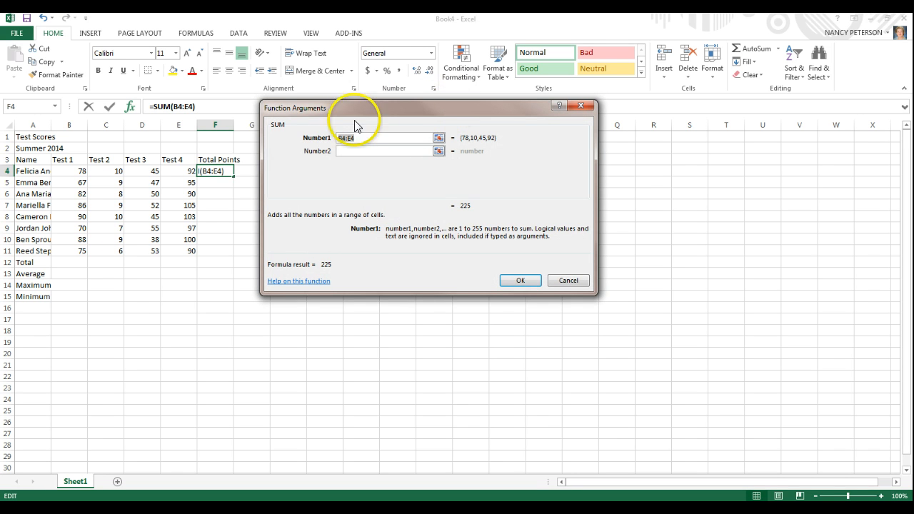
pyautogui.moveTo(422, 109); pyautogui.dragTo(533, 100)
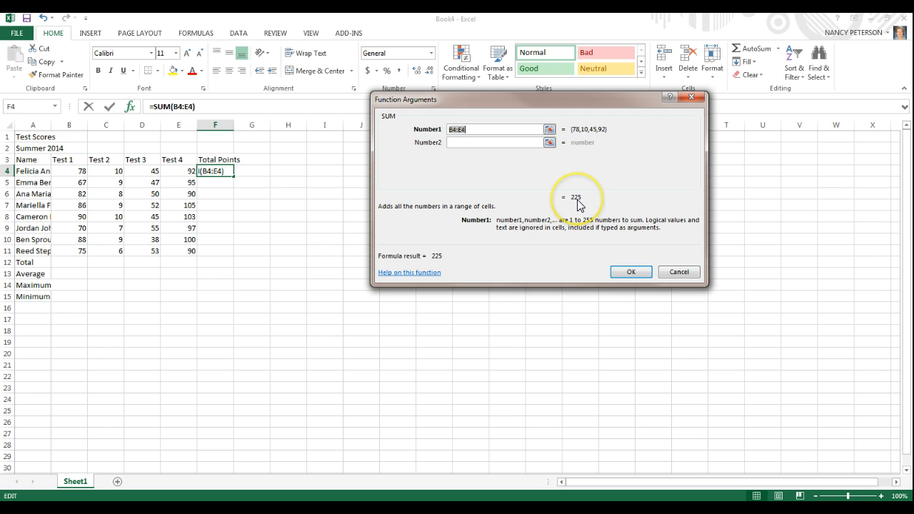
pyautogui.click(628, 273)
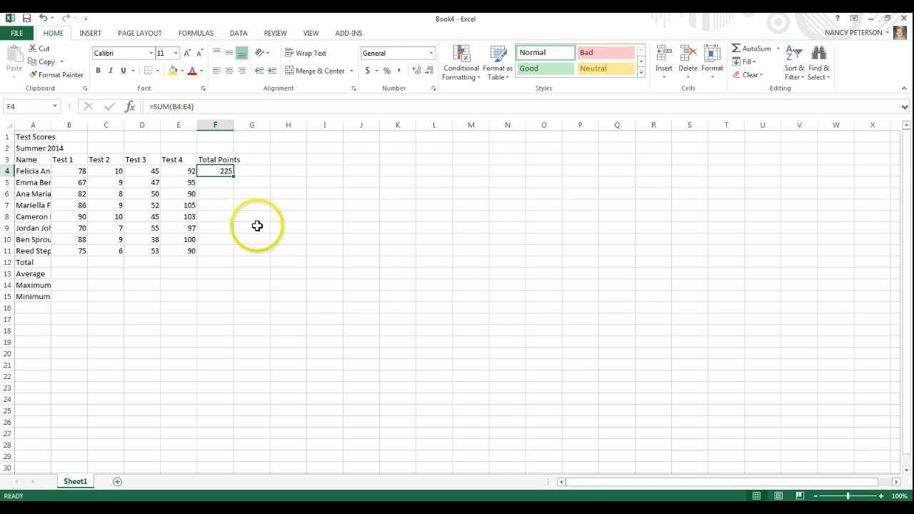
# Inspect the inserted SUM formula in cell F4 and clear the cell.
pyautogui.doubleClick(202, 172)
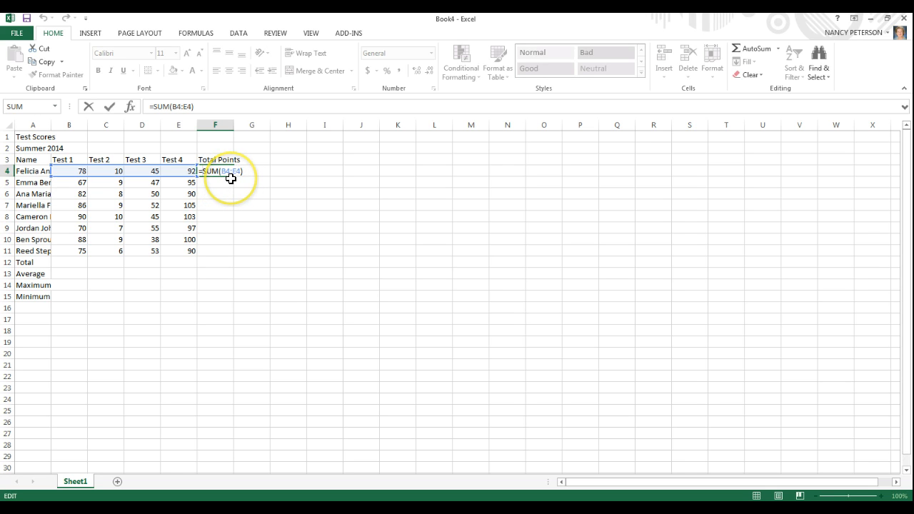
pyautogui.press('Return')
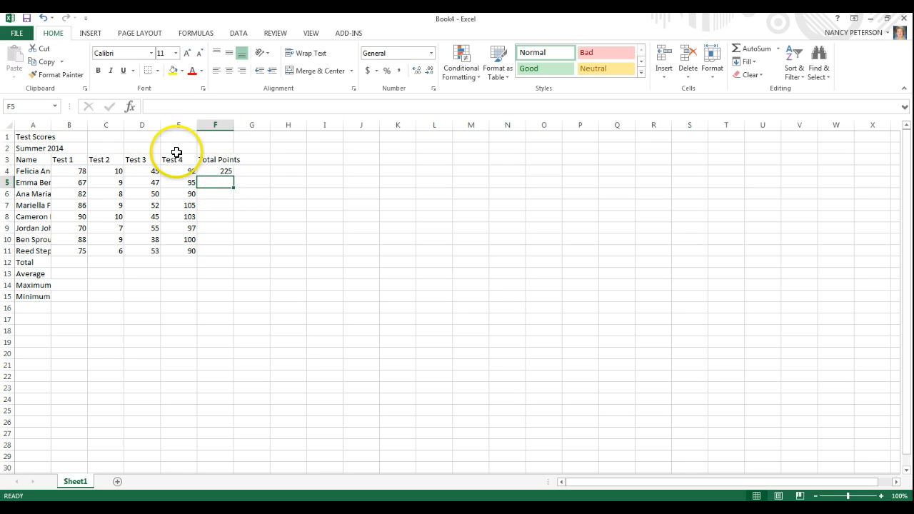
pyautogui.click(218, 171)
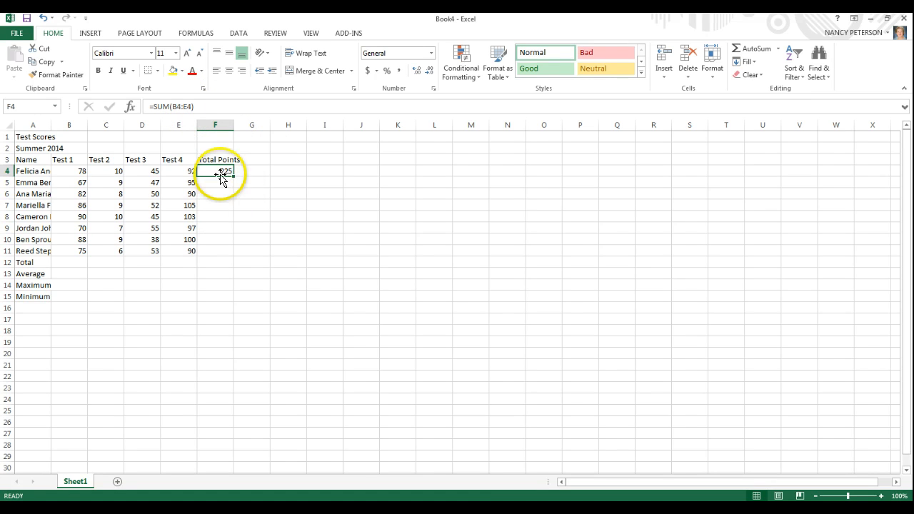
pyautogui.press('Down')
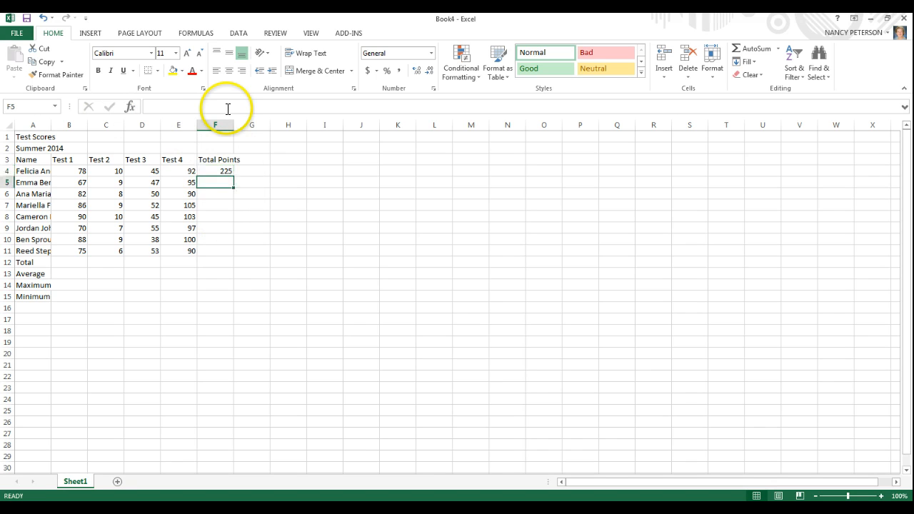
pyautogui.click(207, 171)
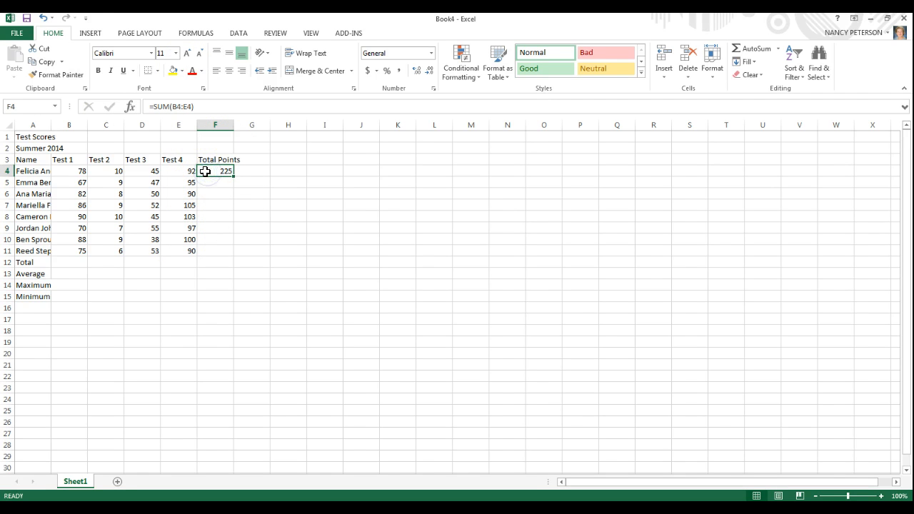
pyautogui.press('Delete')
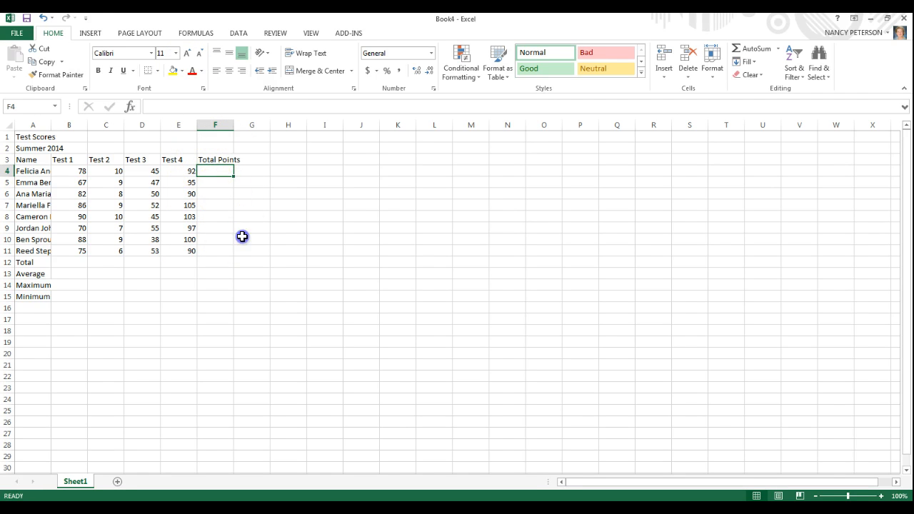
pyautogui.click(242, 238)
# Enter the formula =Sum(B4:E4) by hand in F4, picking the first student's four scores as the range.
pyautogui.click(208, 172)
pyautogui.write('=')
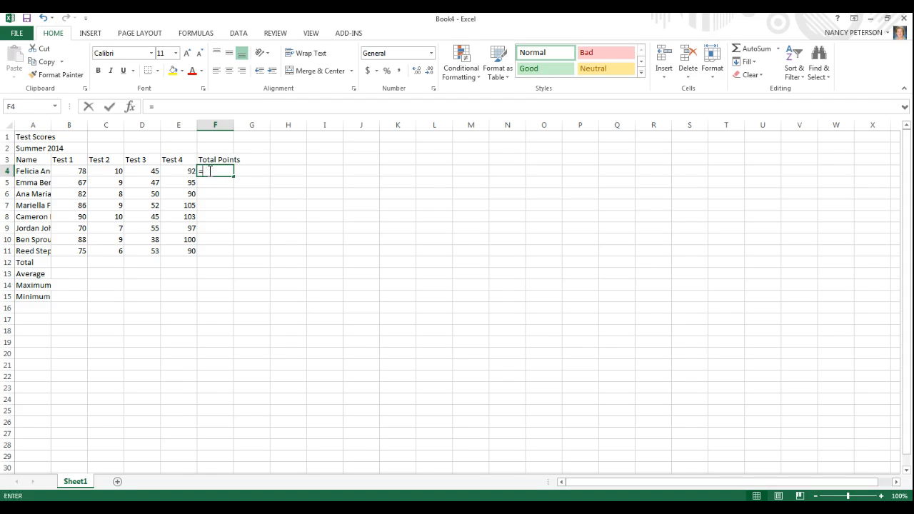
pyautogui.write('S')
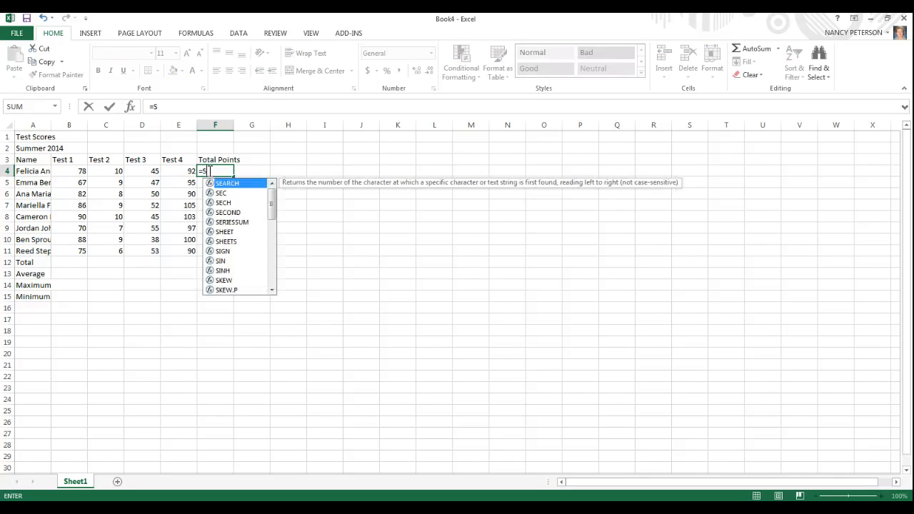
pyautogui.write('um')
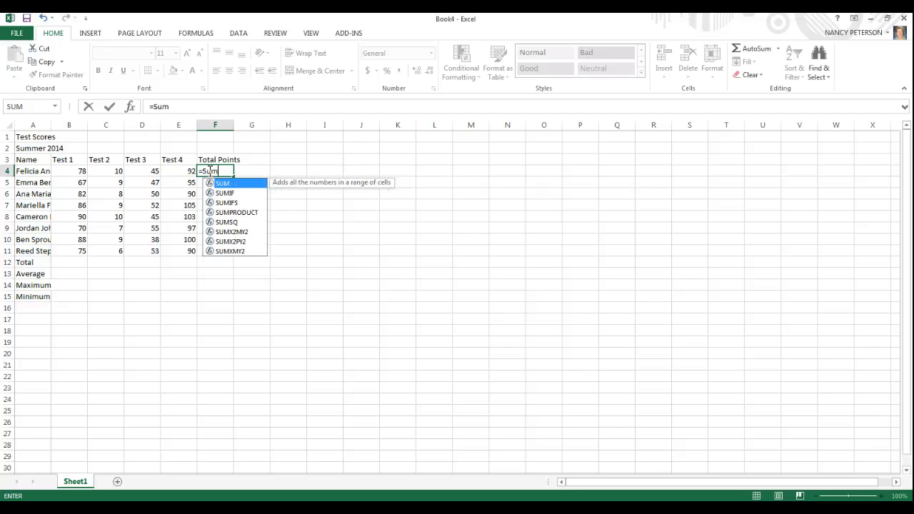
pyautogui.write('(')
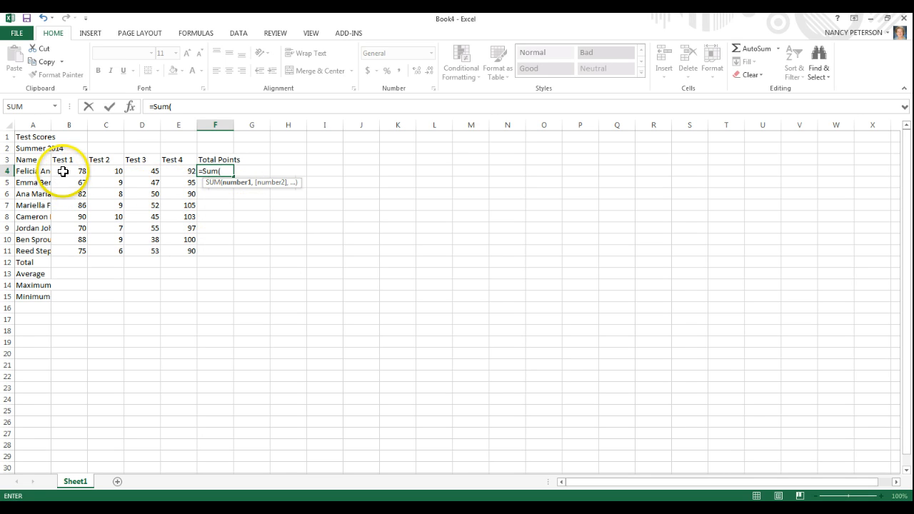
pyautogui.moveTo(63, 172); pyautogui.dragTo(174, 172)
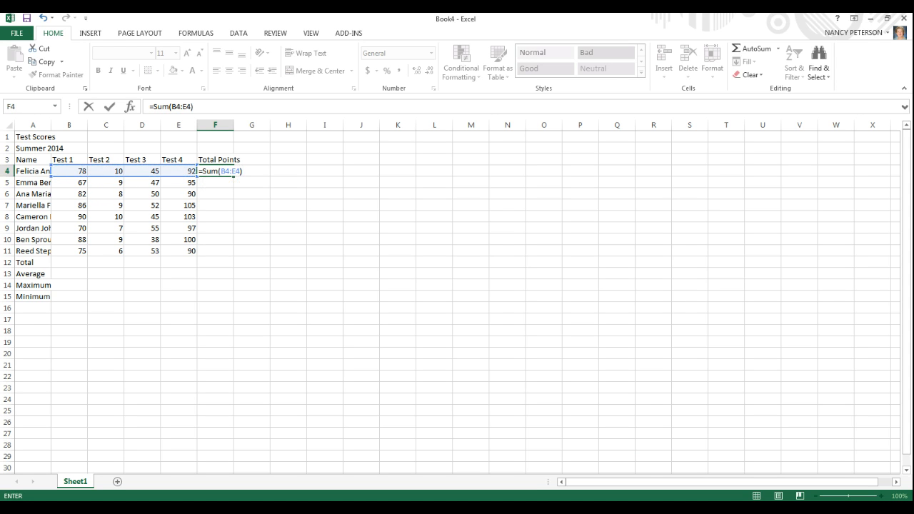
pyautogui.press('Return')
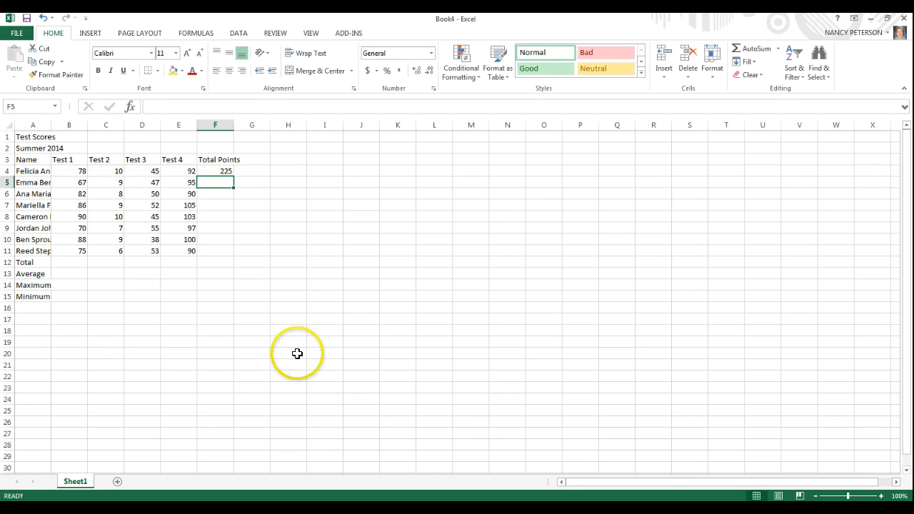
# Remove the hand-entered SUM formula from the first student's Total Points cell, F4.
pyautogui.click(227, 172)
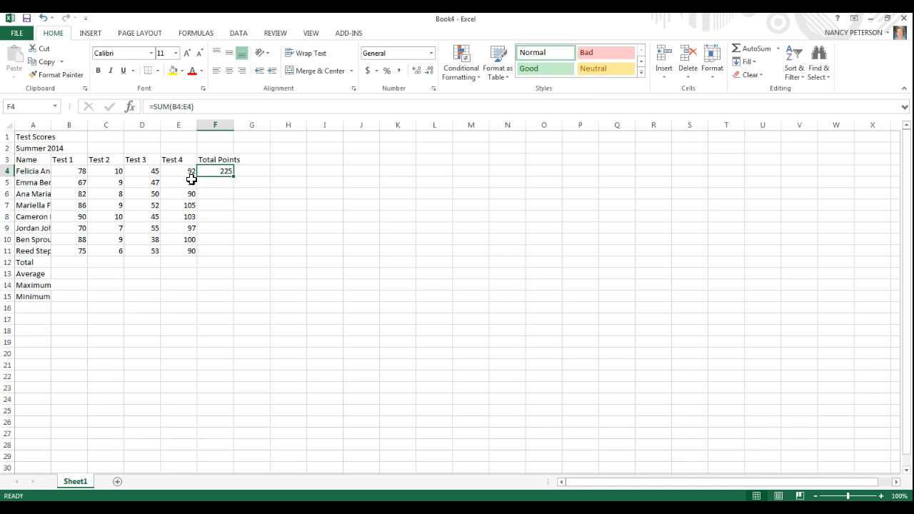
pyautogui.press('BackSpace')
pyautogui.click(229, 205)
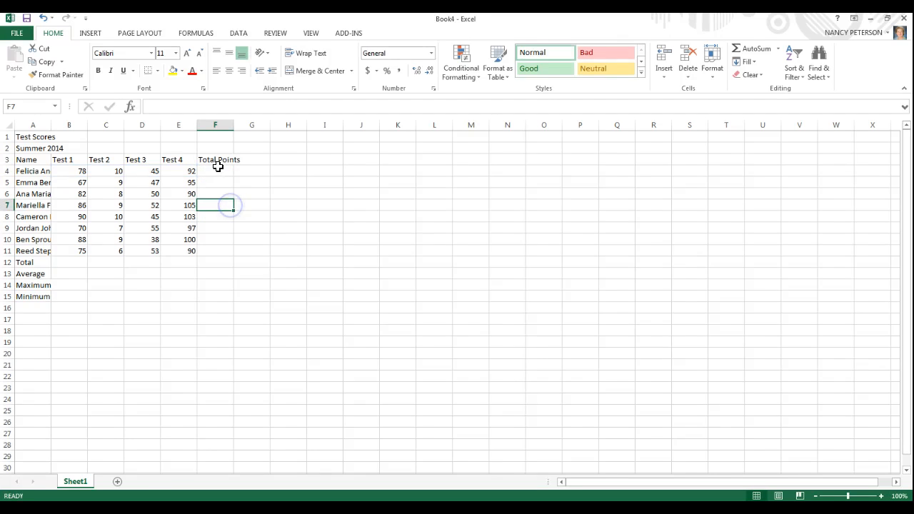
# Total the first student's scores B4:E4 in F4 with the AutoSum Sum function and check the resulting formula in the cell.
pyautogui.click(221, 171)
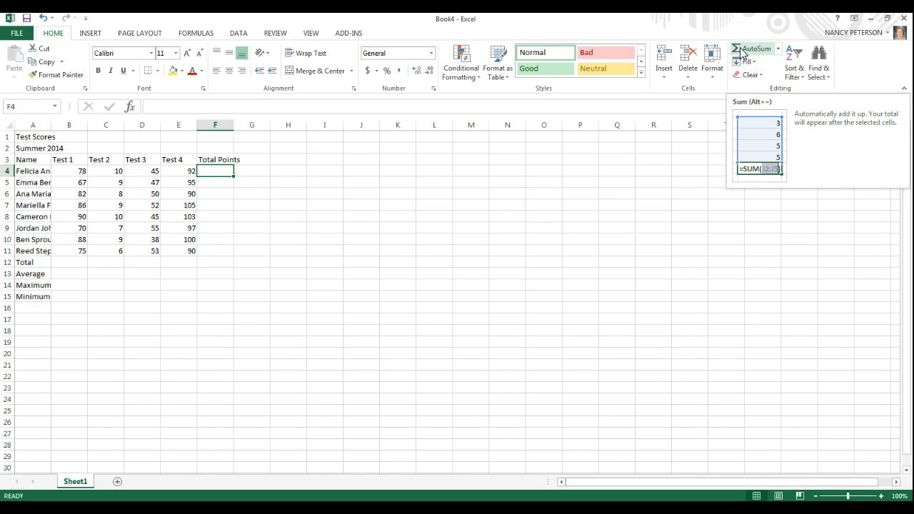
pyautogui.click(780, 49)
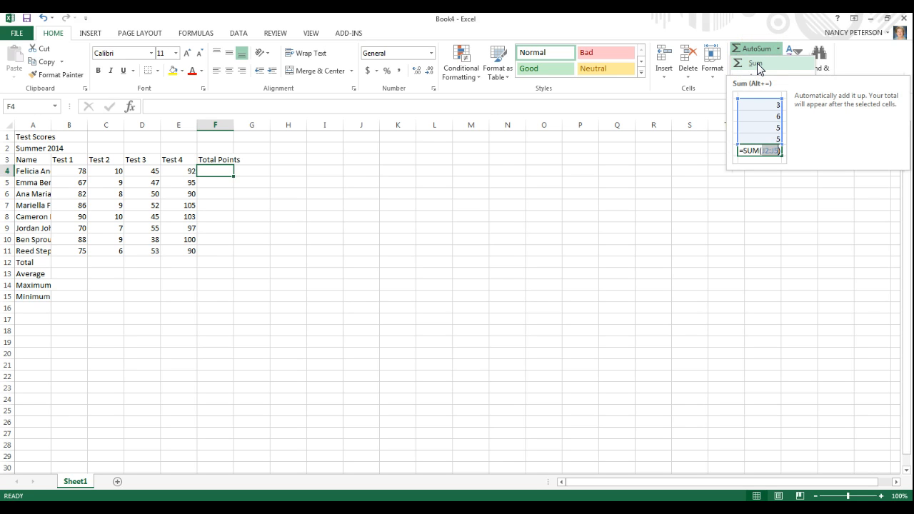
pyautogui.click(756, 64)
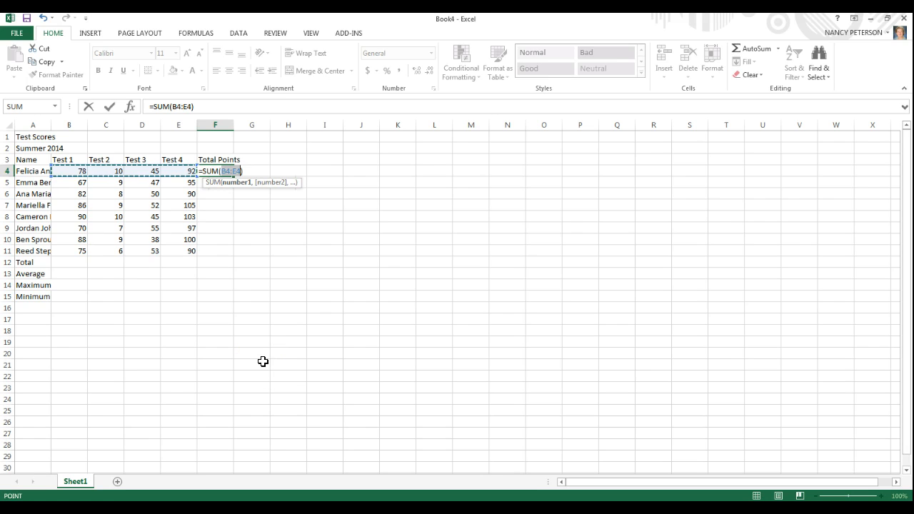
pyautogui.press('Return')
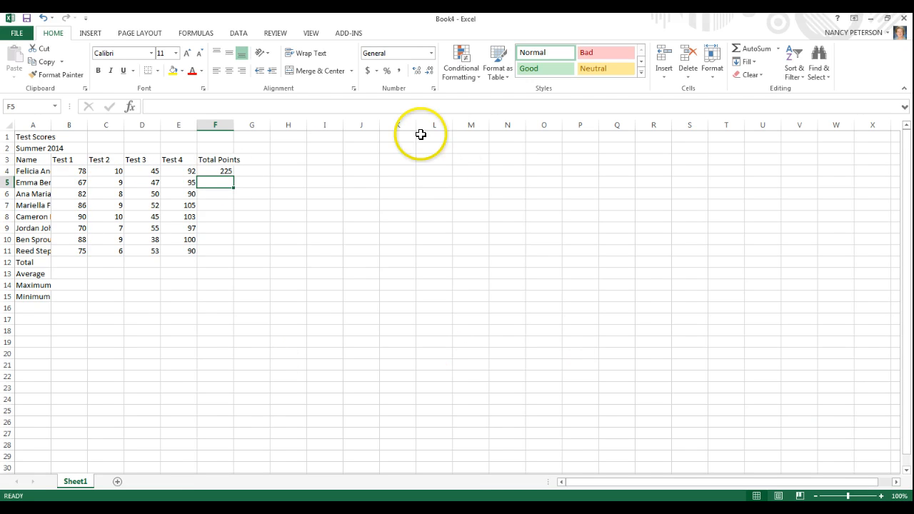
pyautogui.click(212, 171)
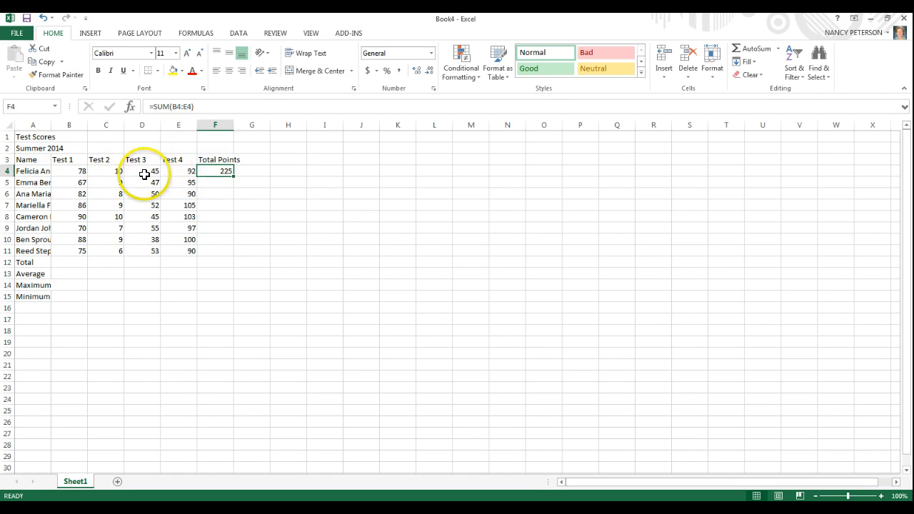
pyautogui.doubleClick(214, 169)
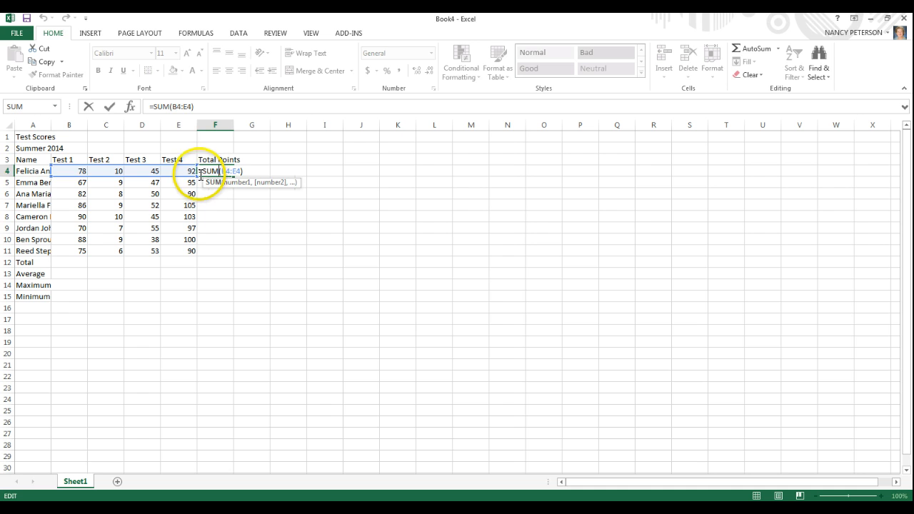
pyautogui.press('Return')
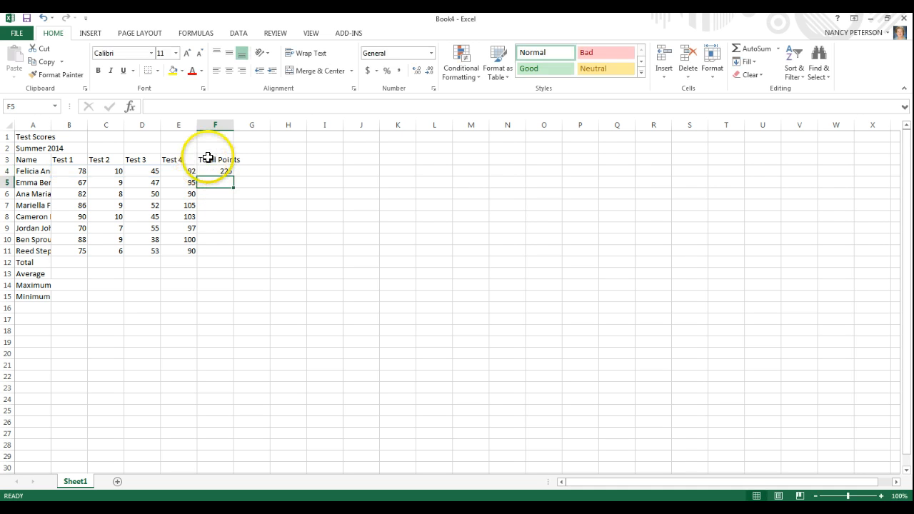
# Copy the total formula from F4 down through F11 and check the copied formulas in F5, F6 and F7.
pyautogui.click(222, 168)
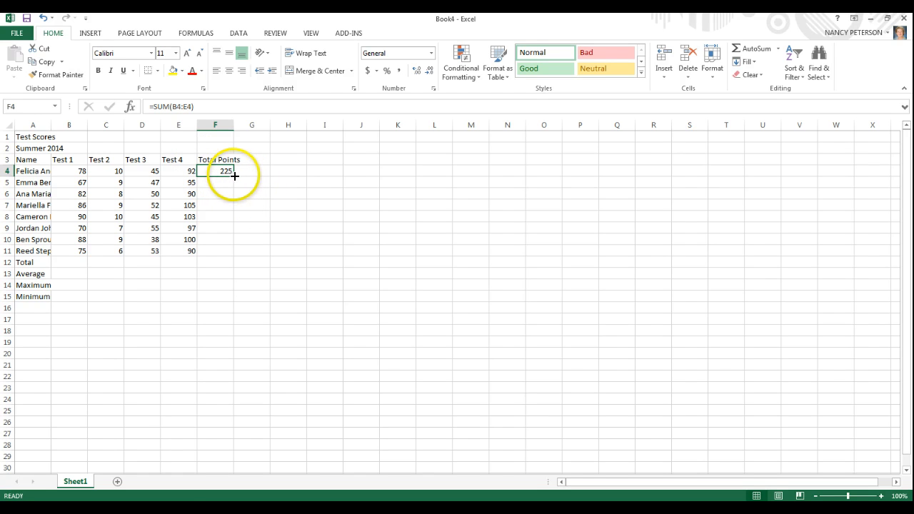
pyautogui.moveTo(235, 175); pyautogui.dragTo(244, 254)
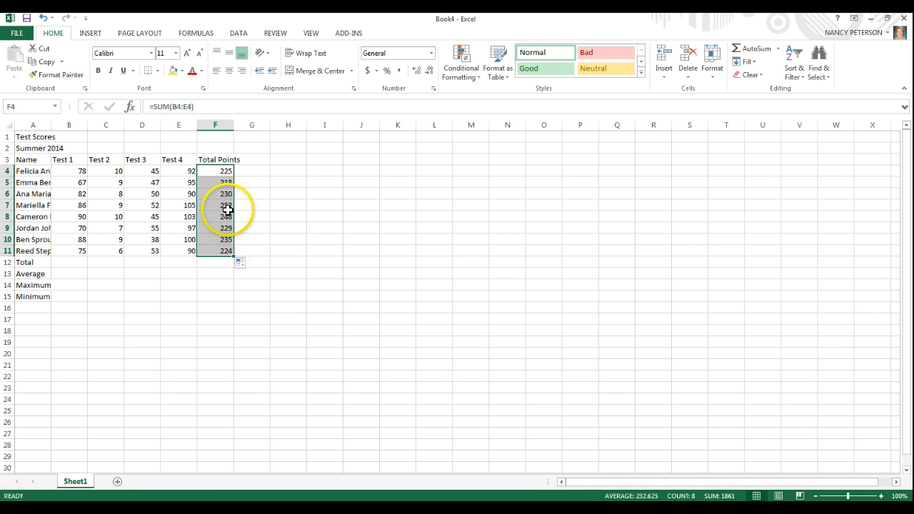
pyautogui.moveTo(210, 183); pyautogui.dragTo(212, 182)
pyautogui.click(211, 183)
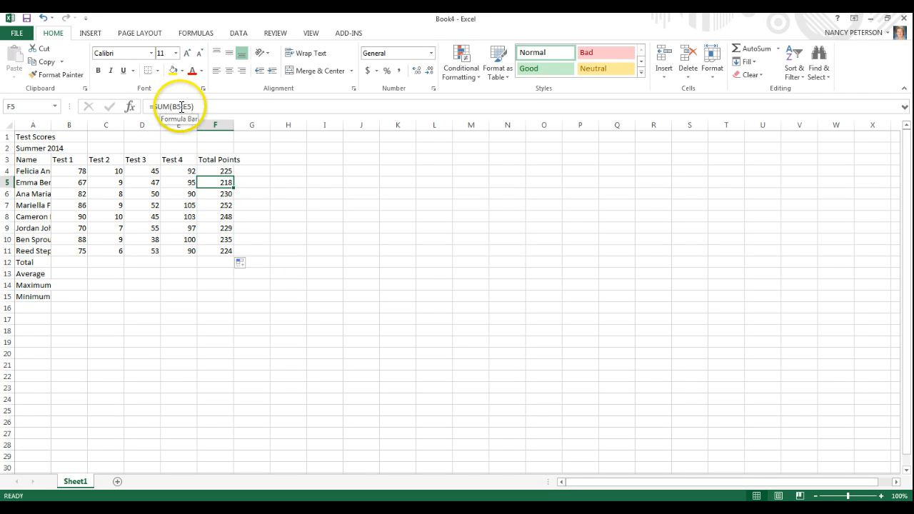
pyautogui.click(211, 191)
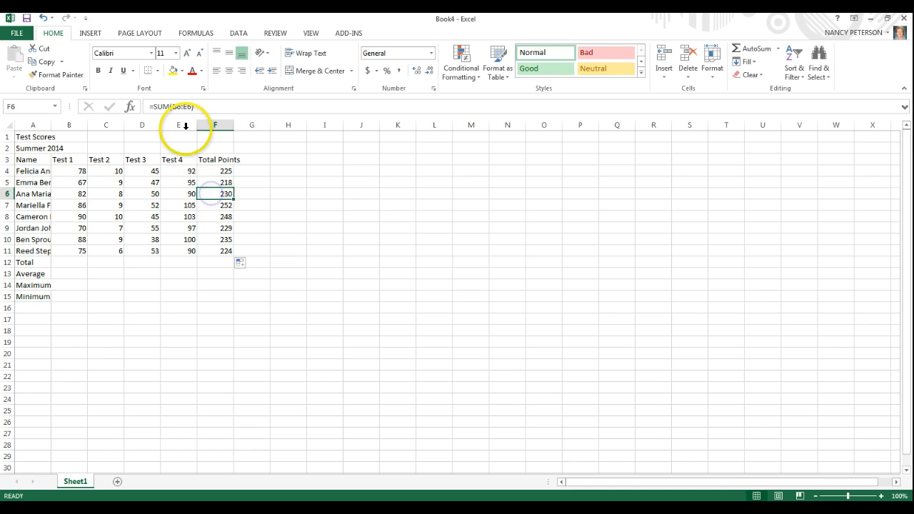
pyautogui.click(217, 205)
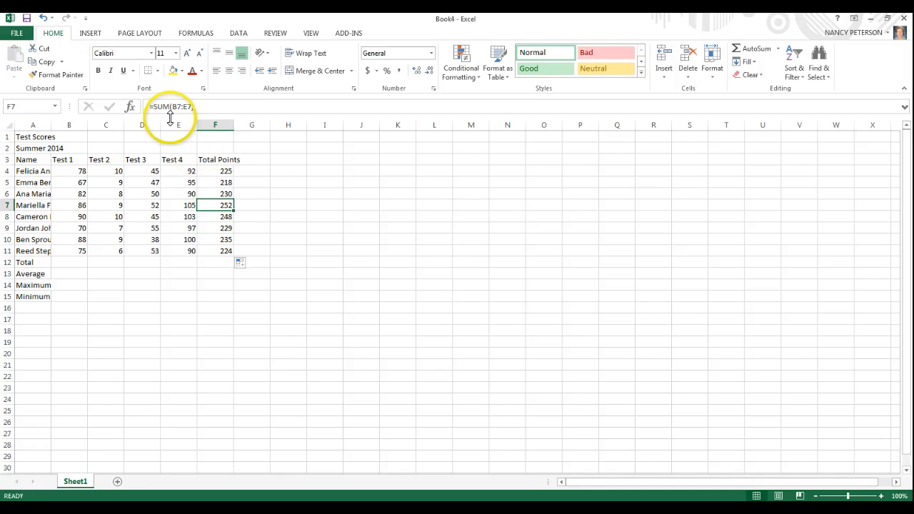
# Clear the copied Total Points formulas from F5:F11, keeping the first student's formula in F4.
pyautogui.click(225, 170)
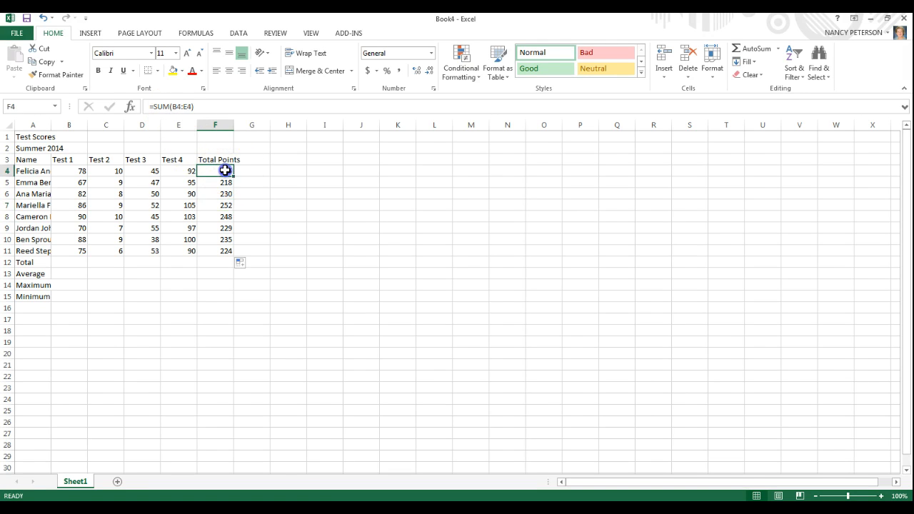
pyautogui.moveTo(227, 180); pyautogui.dragTo(224, 250)
pyautogui.press('Delete')
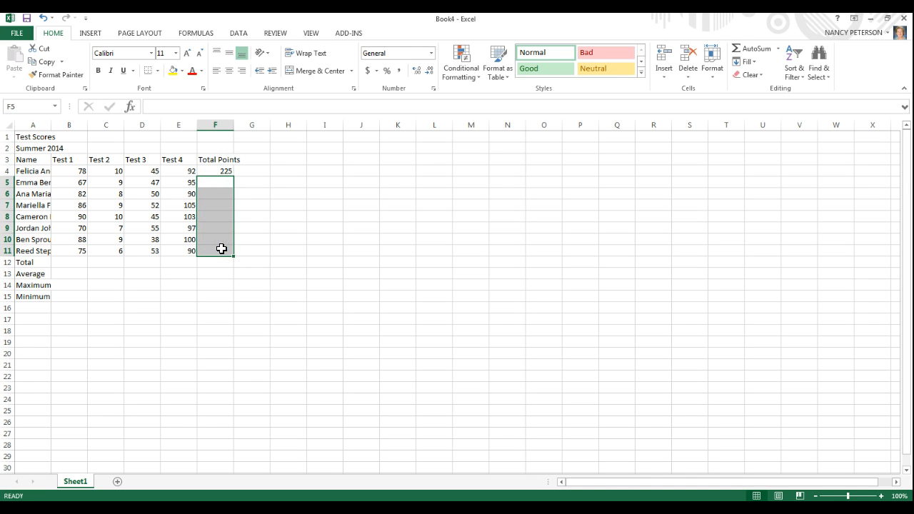
# Fill the first student's SUM formula from F4 down to F11 for all the remaining students.
pyautogui.click(211, 170)
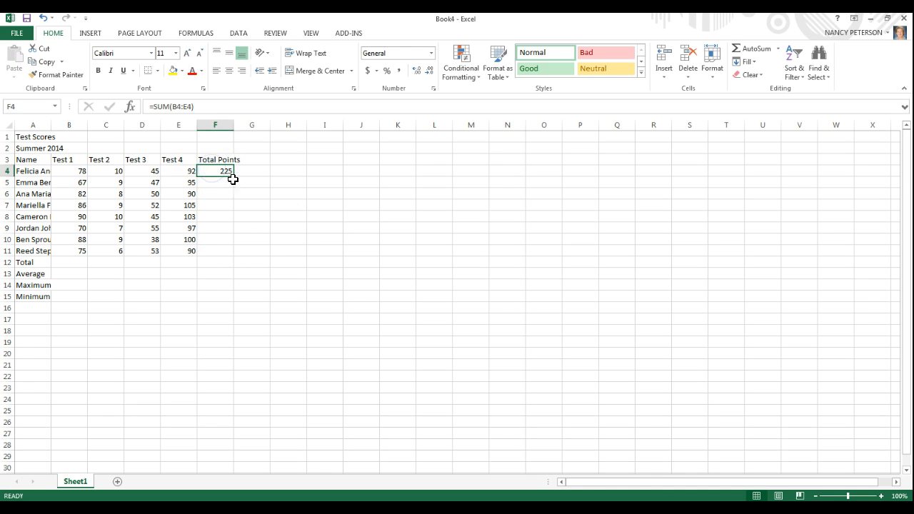
pyautogui.click(235, 177)
pyautogui.moveTo(235, 177); pyautogui.dragTo(231, 252)
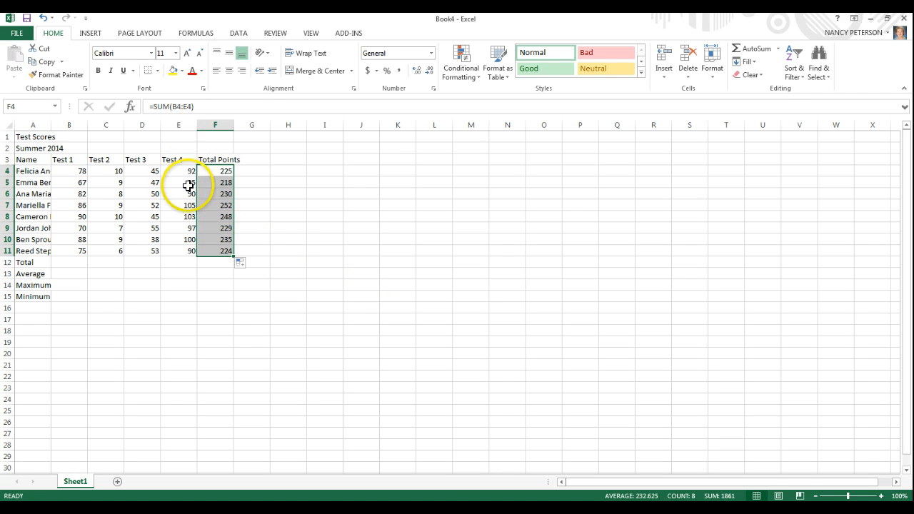
# Check the row references in the copied Total Points formulas from F5 through F11, cell by cell.
pyautogui.click(188, 184)
pyautogui.click(207, 182)
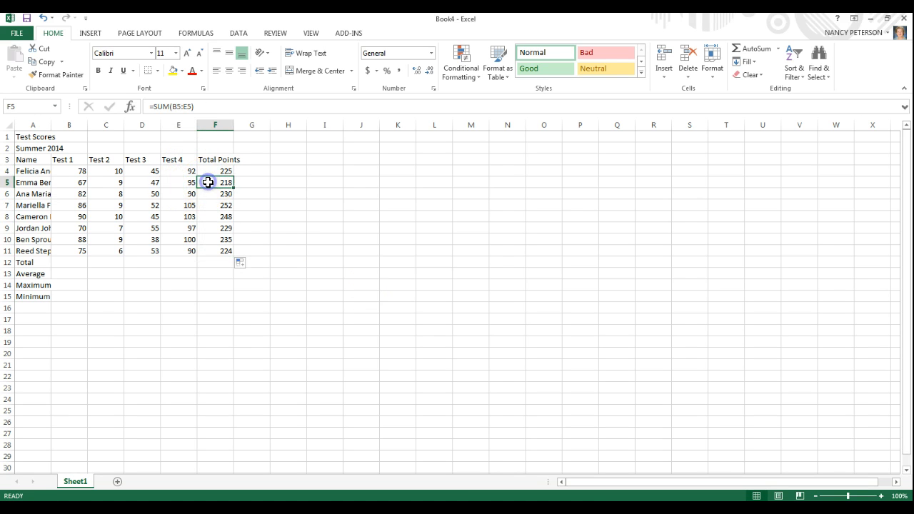
pyautogui.click(214, 192)
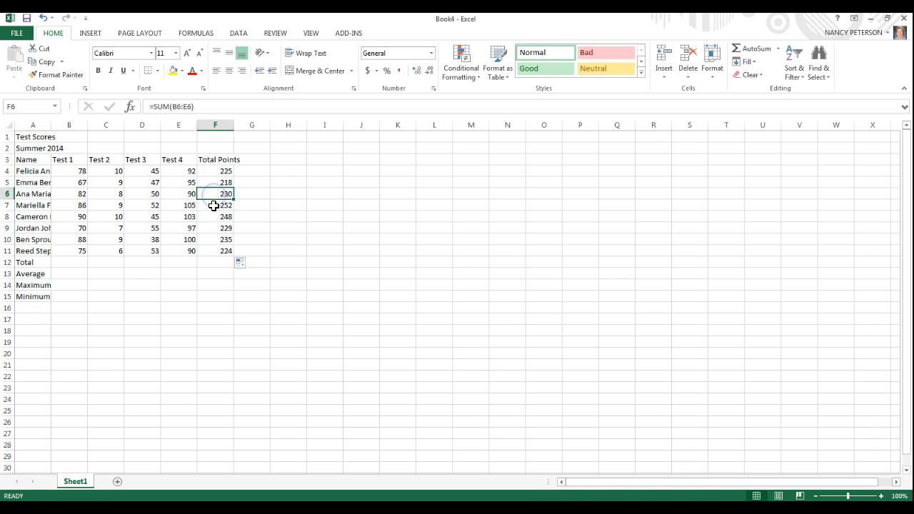
pyautogui.click(213, 206)
pyautogui.click(212, 217)
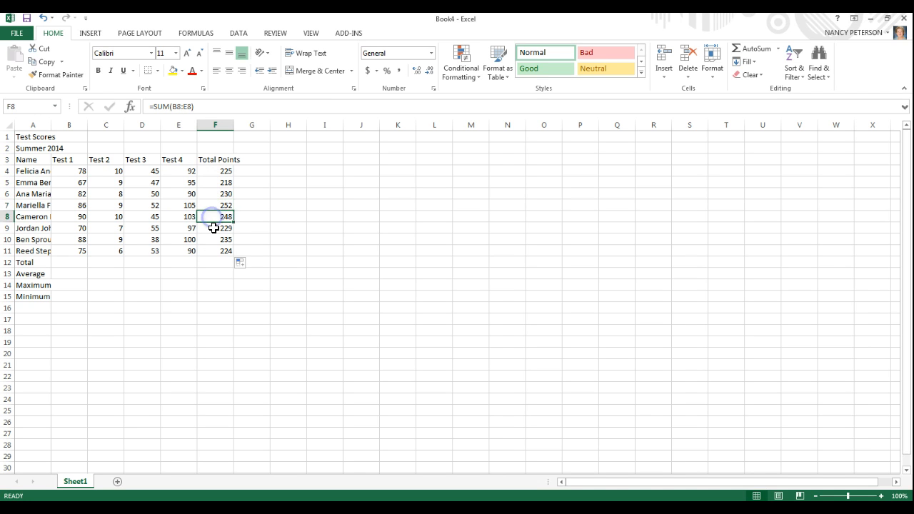
pyautogui.click(213, 228)
pyautogui.click(213, 240)
pyautogui.click(214, 252)
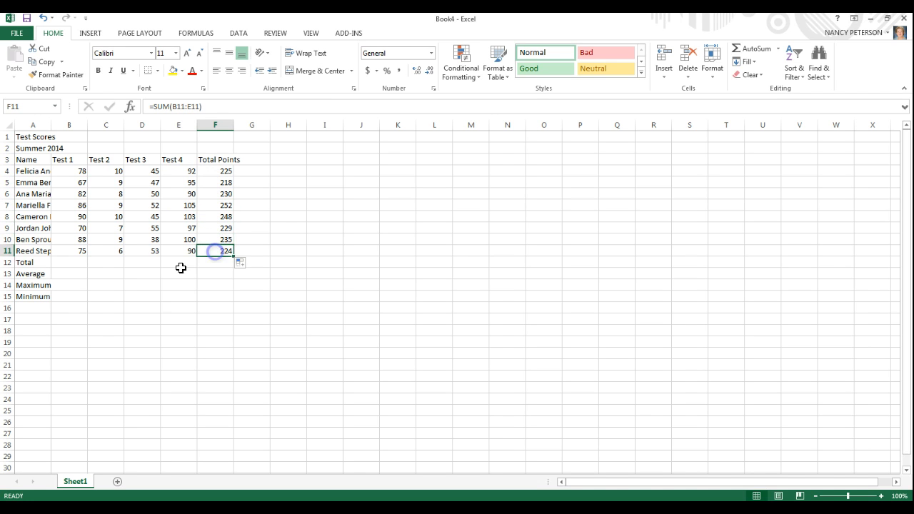
# Enter =SUM(B4:B11) in B12 to total the Test 1 scores, choosing SUM from the function suggestions.
pyautogui.click(74, 263)
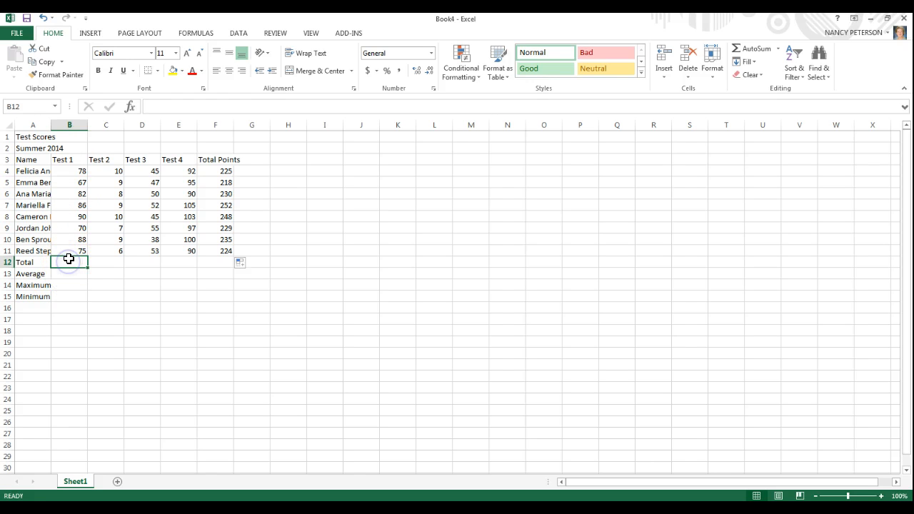
pyautogui.write('=')
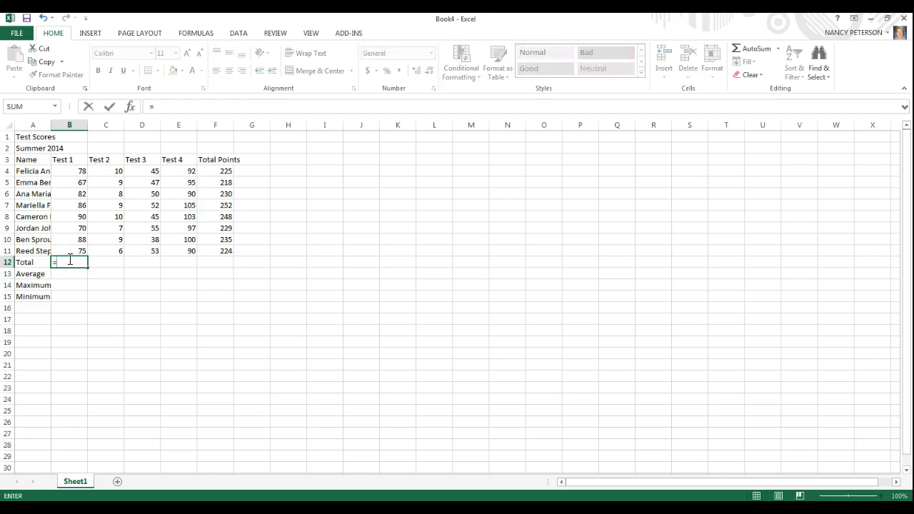
pyautogui.write('sum')
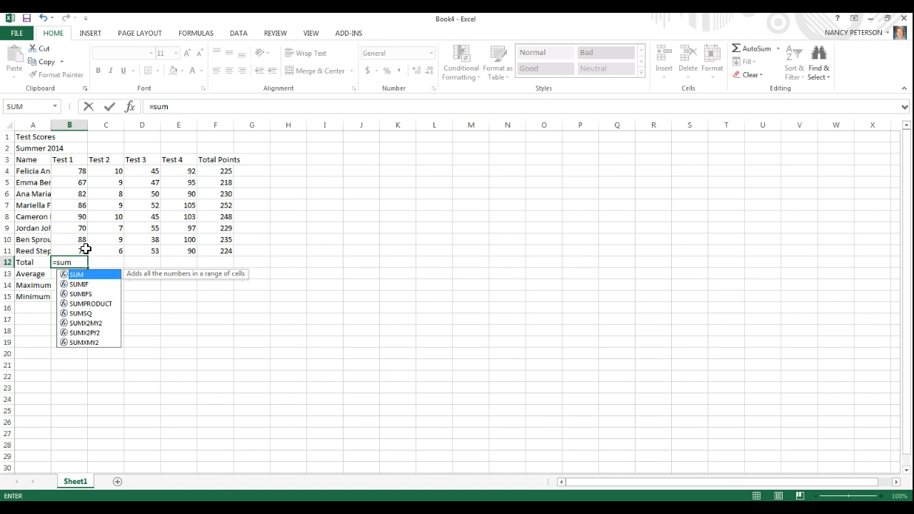
pyautogui.press('BackSpace')
pyautogui.press('BackSpace')
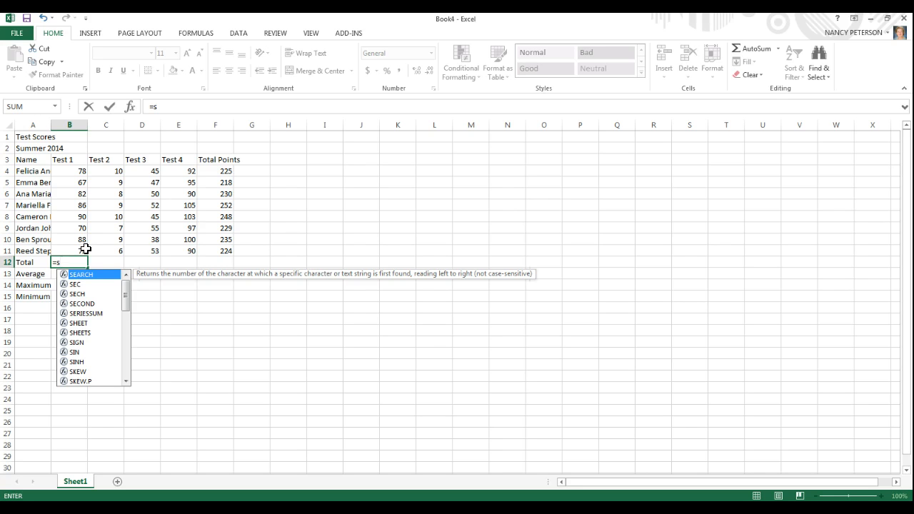
pyautogui.write('u')
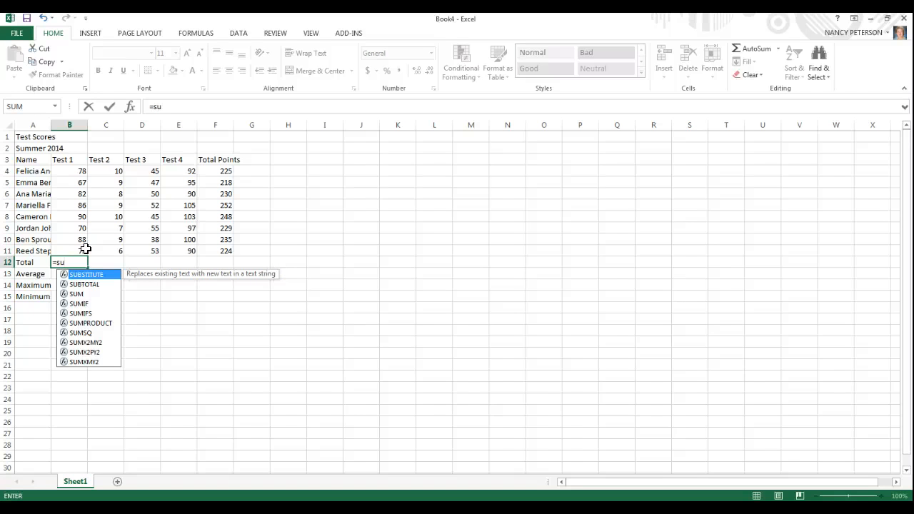
pyautogui.click(75, 294)
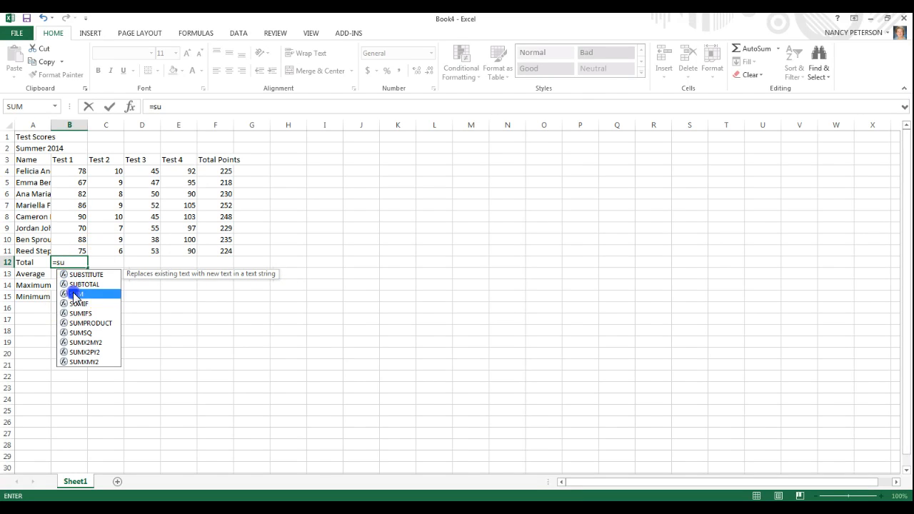
pyautogui.doubleClick(75, 294)
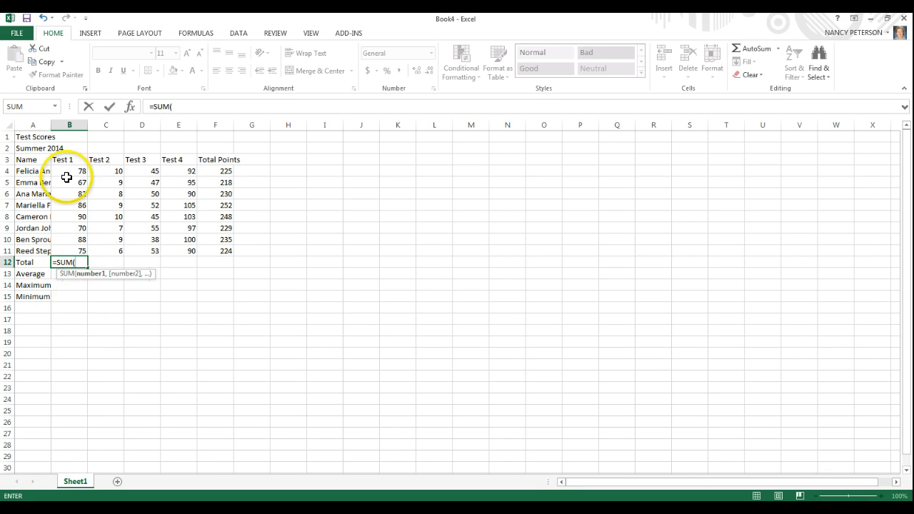
pyautogui.moveTo(69, 170); pyautogui.dragTo(67, 247)
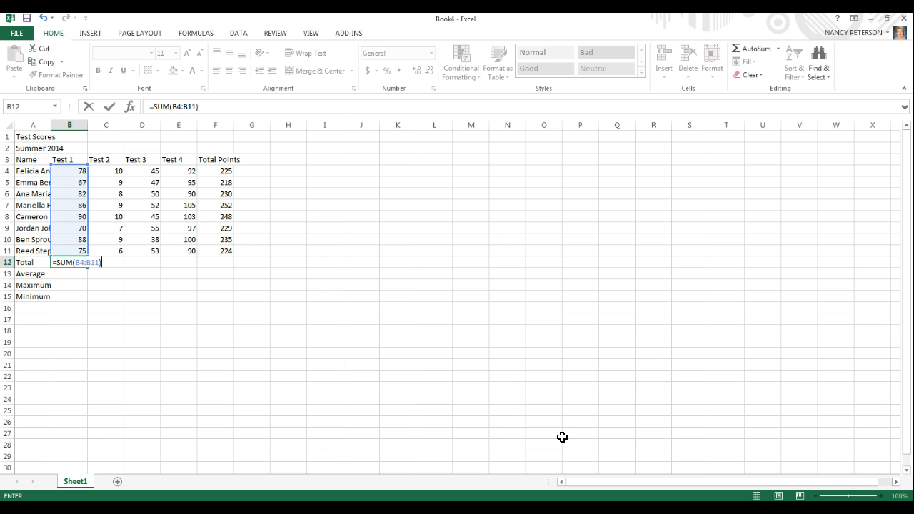
pyautogui.press('Return')
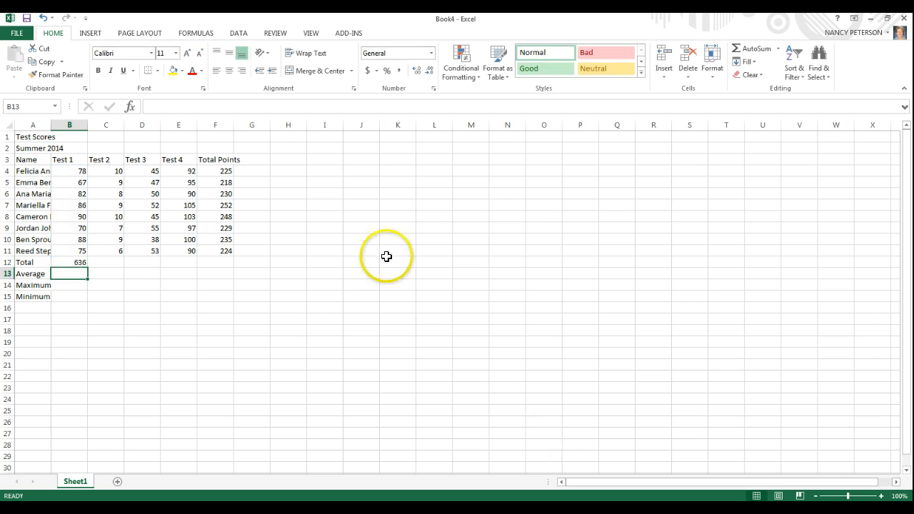
# Copy the Test 1 total formula from B12 across to C12:E12 and check the formulas in C12 and D12.
pyautogui.click(81, 262)
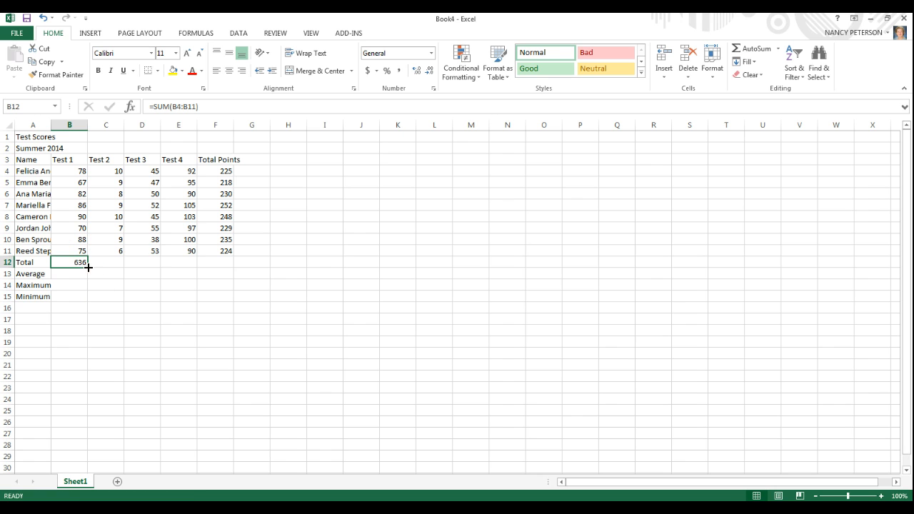
pyautogui.moveTo(88, 266); pyautogui.dragTo(192, 260)
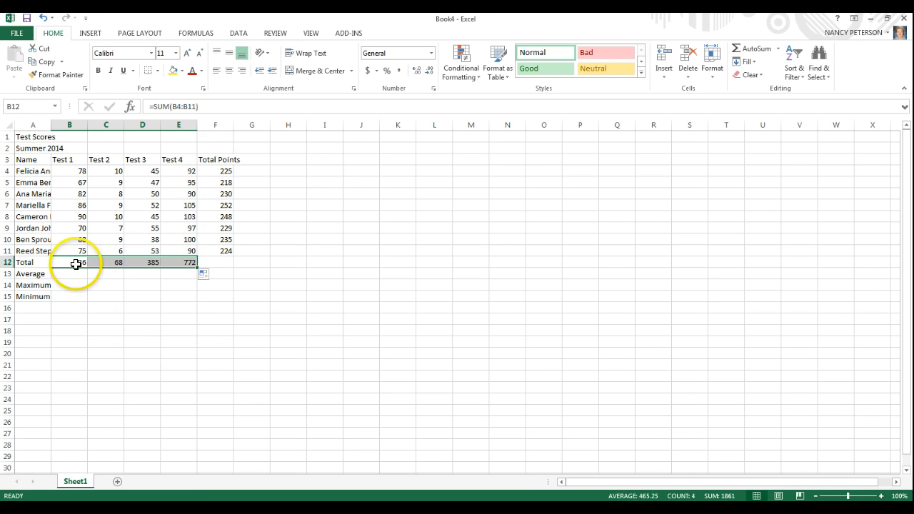
pyautogui.click(116, 263)
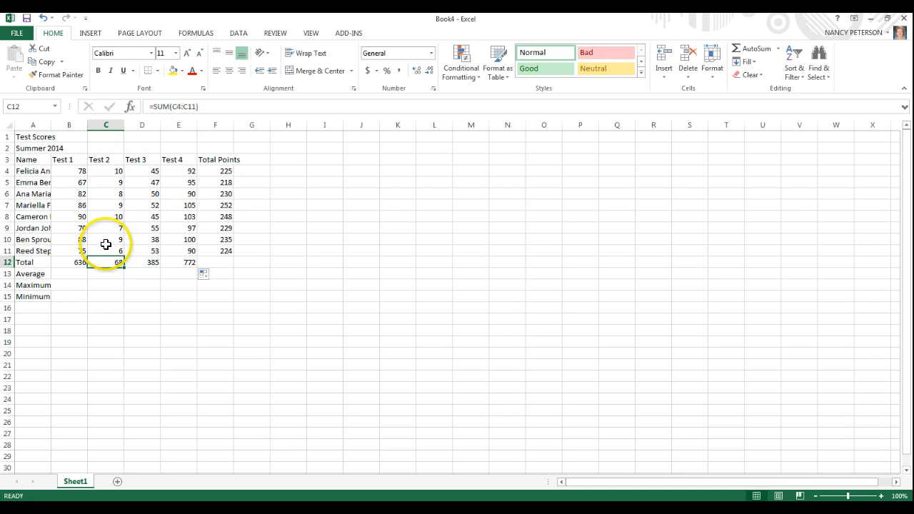
pyautogui.click(143, 264)
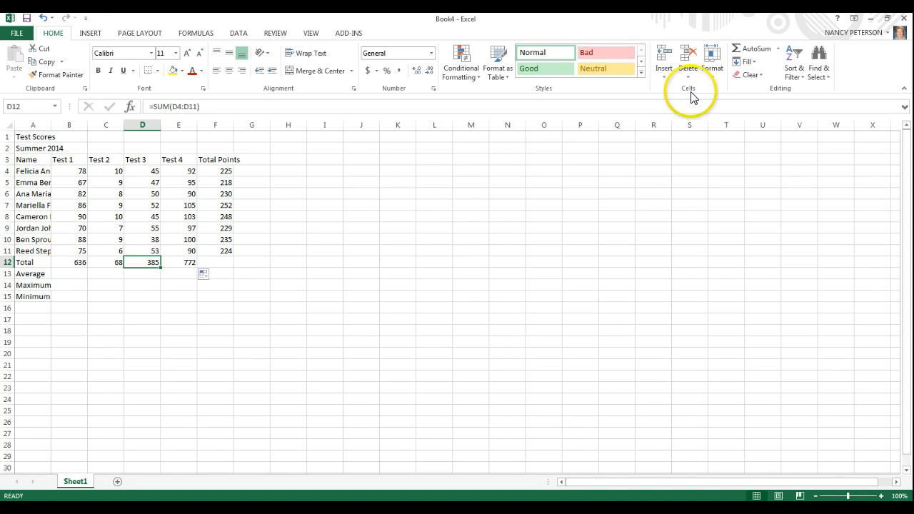
# Replace the Test 3 total in D12 with an AutoSum Sum of D4:D11 and check the Test 4 total's formula in E12.
pyautogui.click(779, 48)
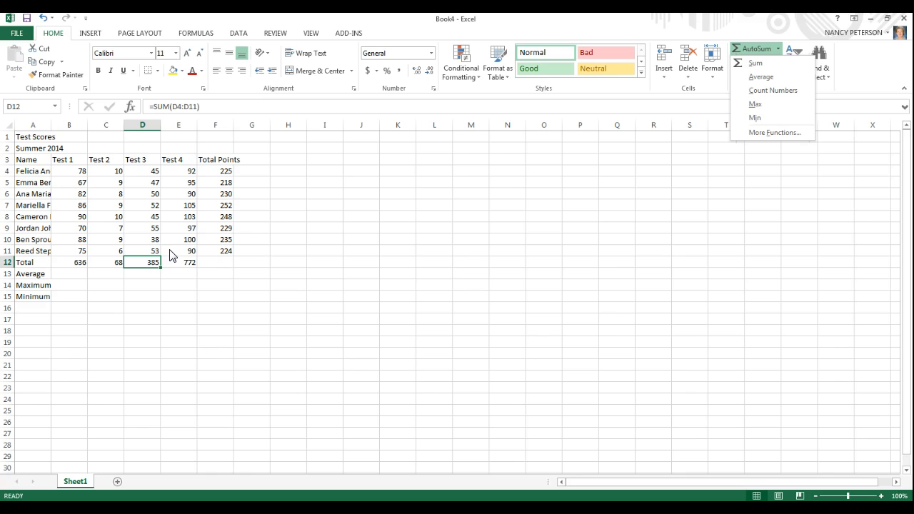
pyautogui.click(135, 260)
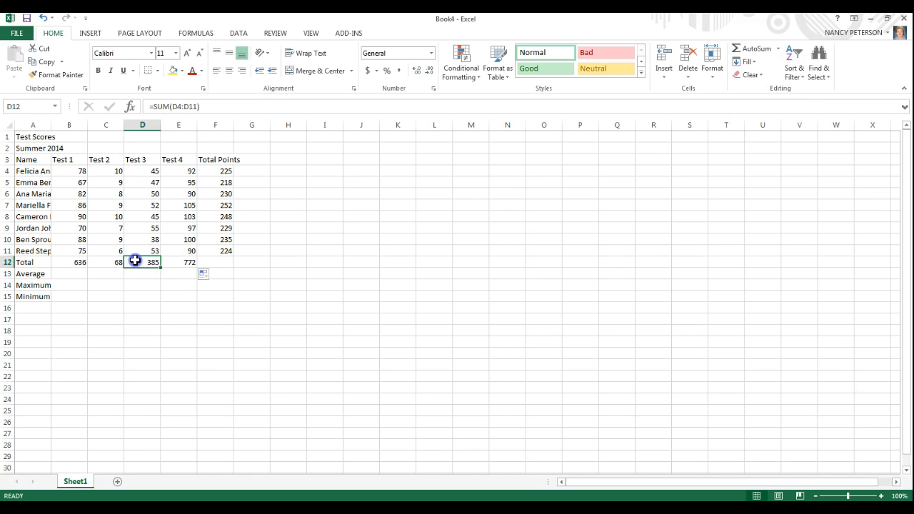
pyautogui.press('Delete')
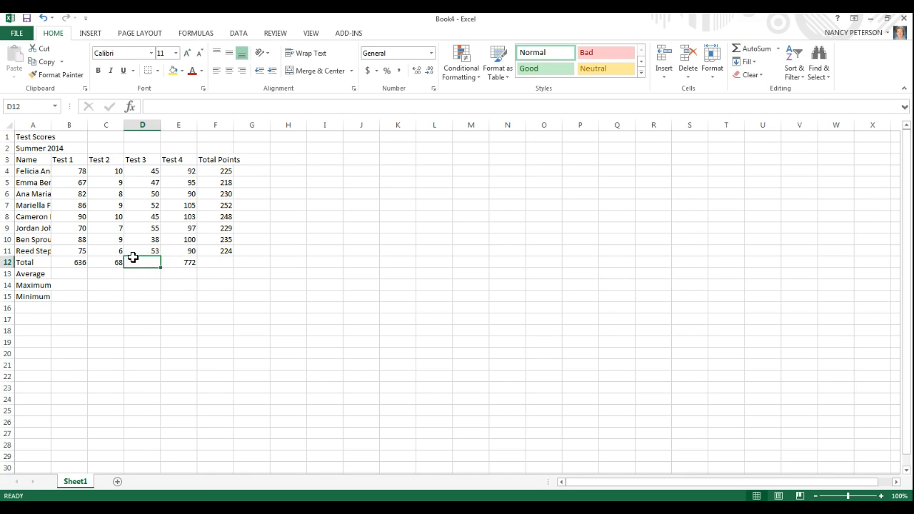
pyautogui.click(780, 50)
pyautogui.click(775, 63)
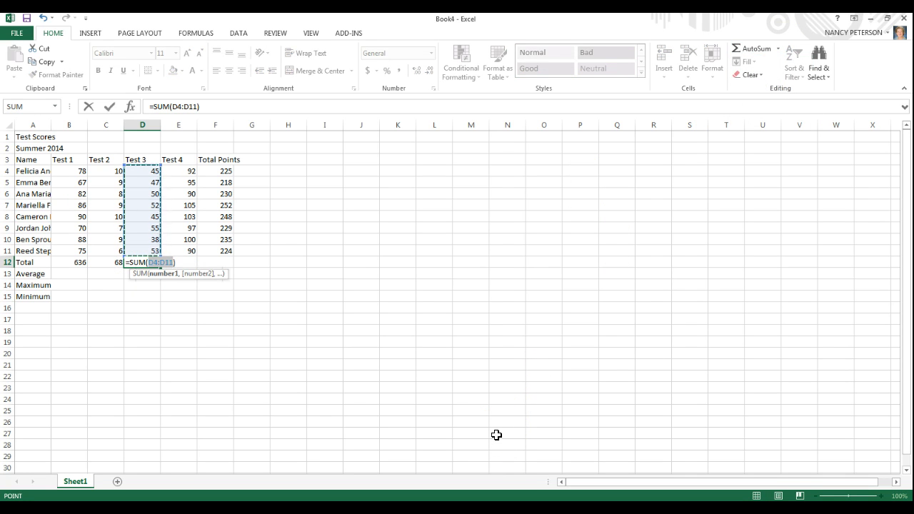
pyautogui.press('Return')
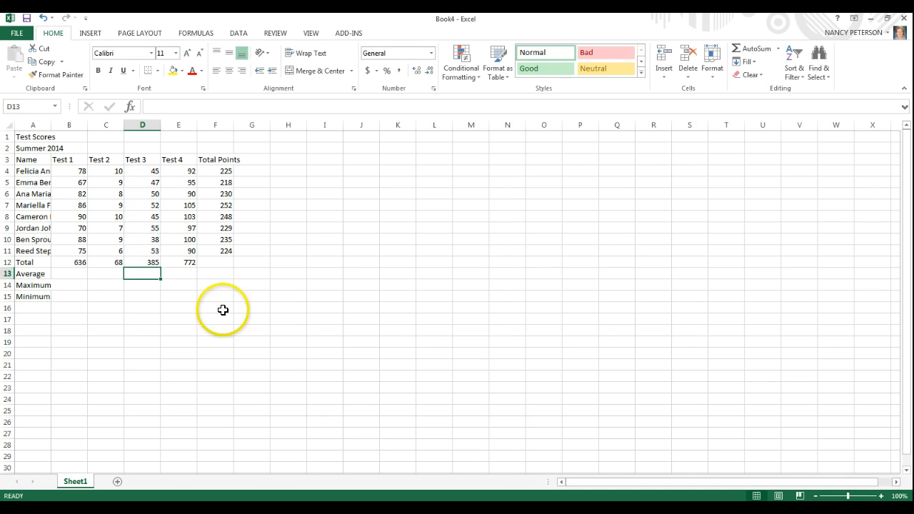
pyautogui.click(187, 265)
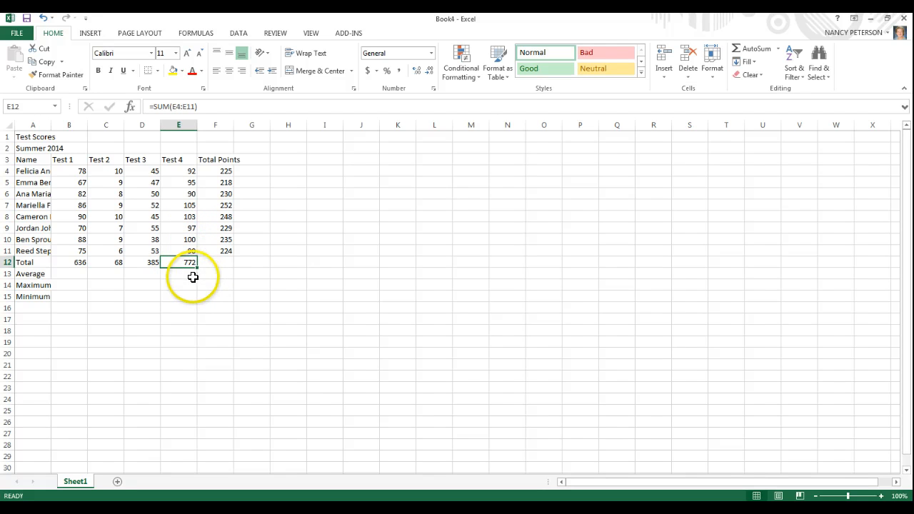
# Enter an AVERAGE formula over B4:B11 in B13 to average the Test 1 scores.
pyautogui.click(80, 272)
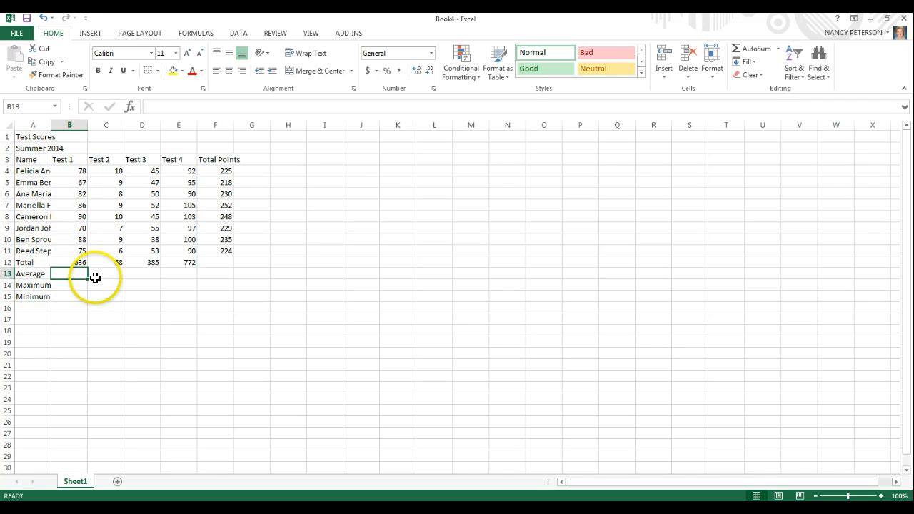
pyautogui.write('=')
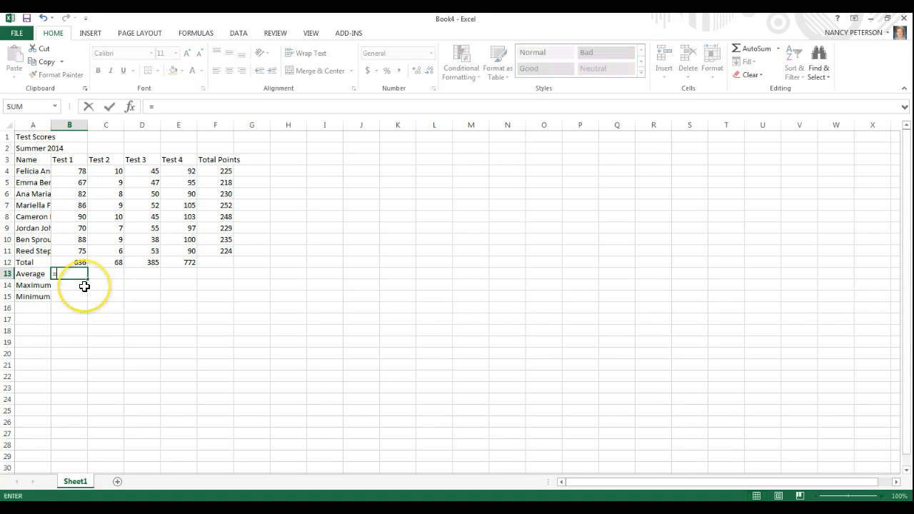
pyautogui.write('A')
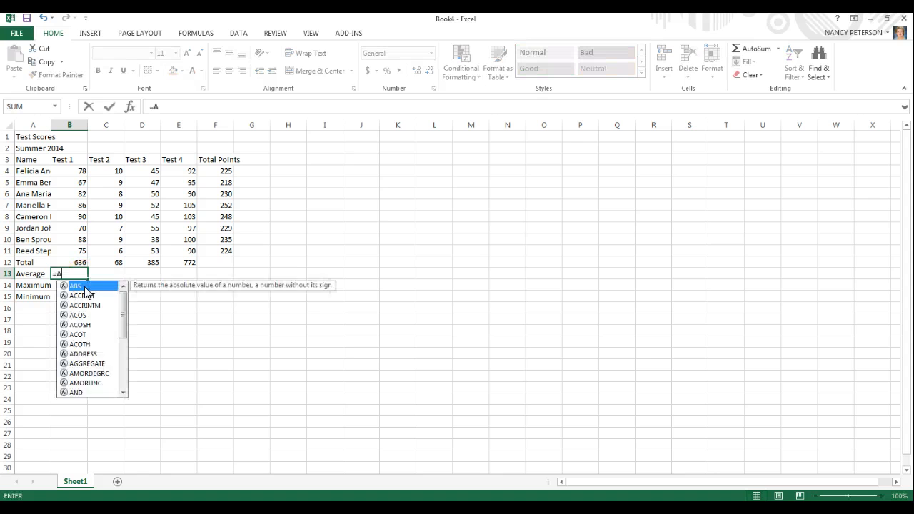
pyautogui.write('veragf')
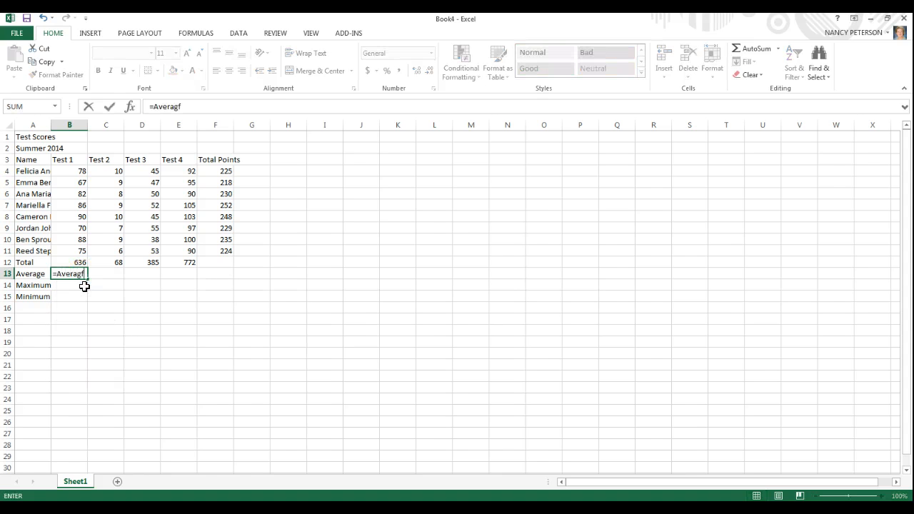
pyautogui.press('BackSpace')
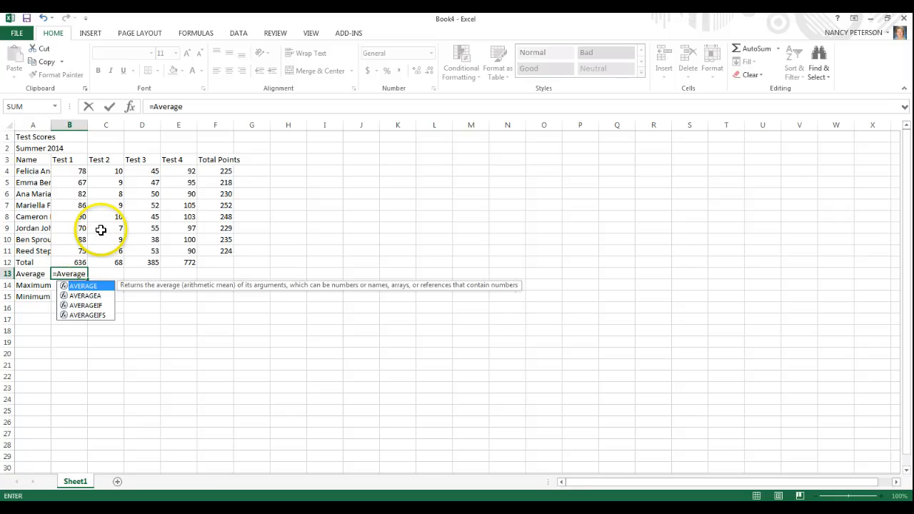
pyautogui.write('(')
pyautogui.click(190, 390)
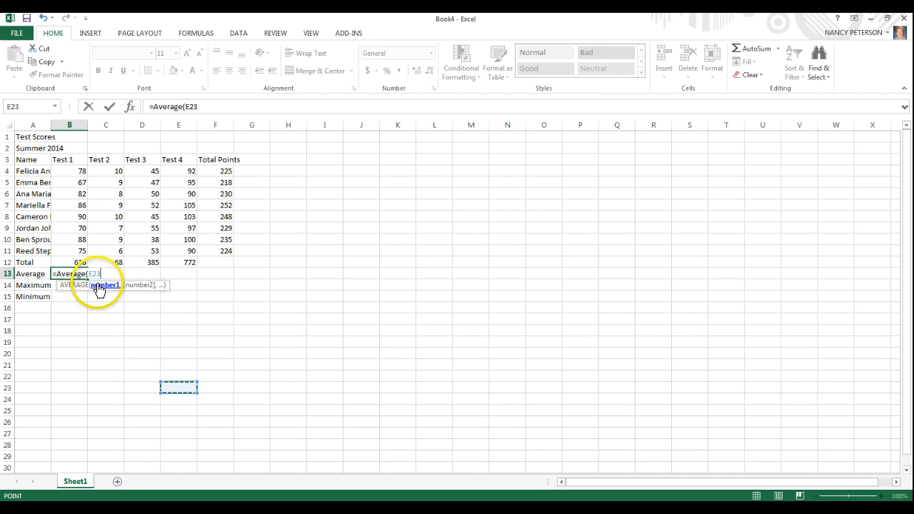
pyautogui.press('BackSpace')
pyautogui.press('BackSpace')
pyautogui.press('BackSpace')
pyautogui.press('BackSpace')
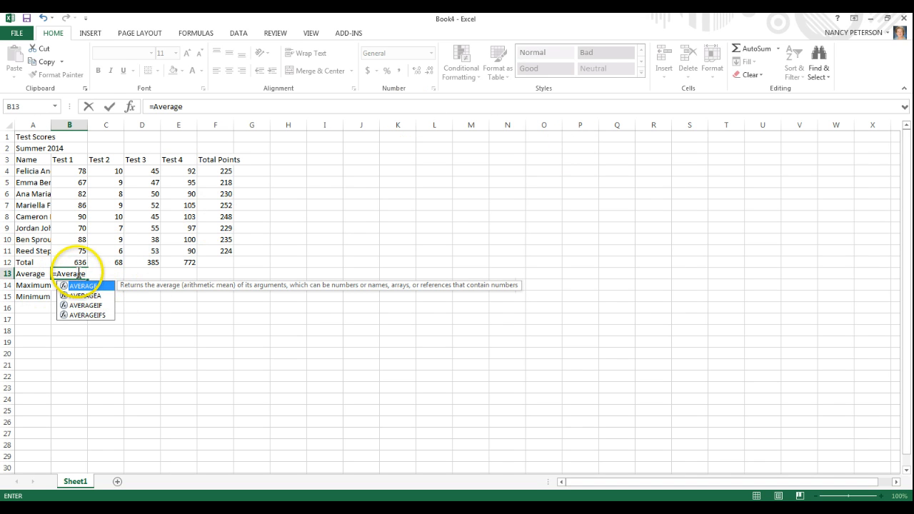
pyautogui.write('(')
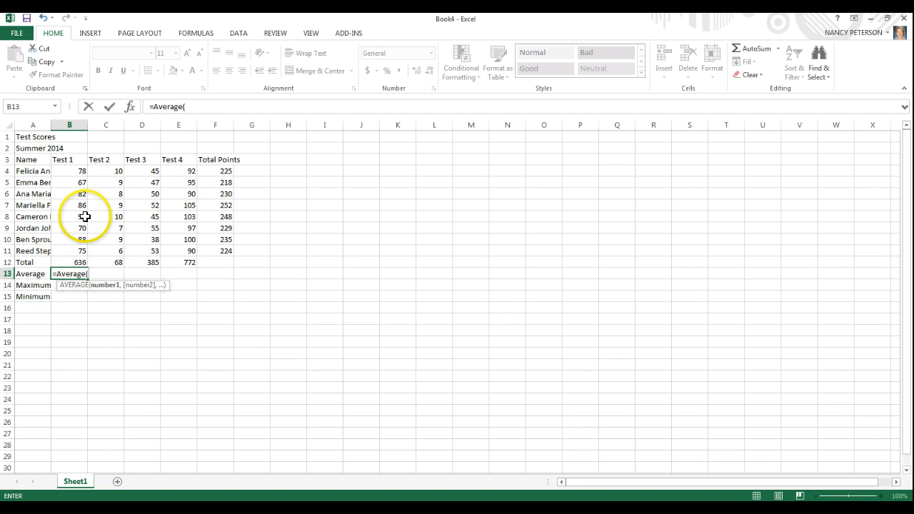
pyautogui.click(65, 167)
pyautogui.moveTo(74, 185); pyautogui.dragTo(73, 252)
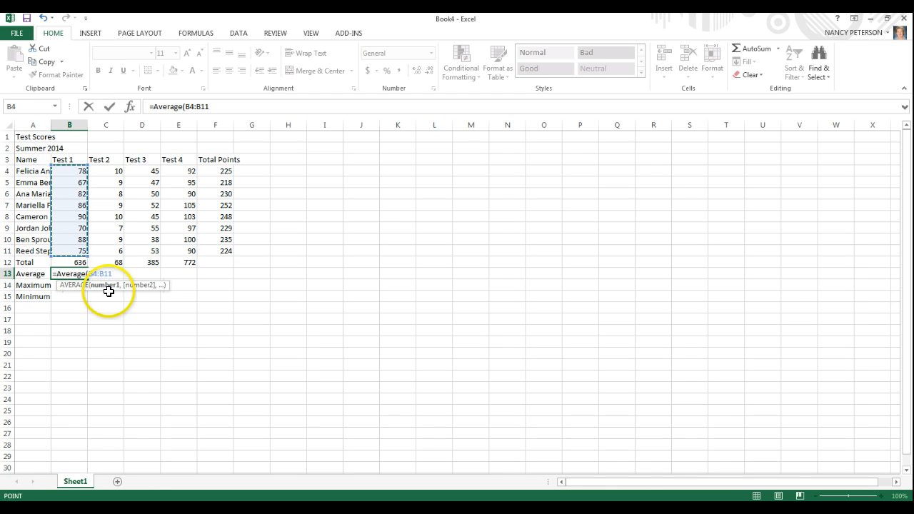
pyautogui.write(')')
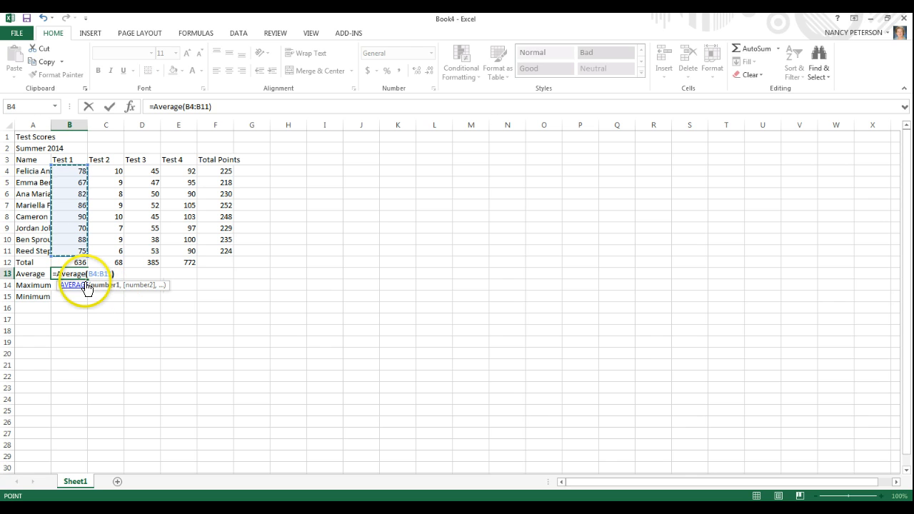
pyautogui.press('Return')
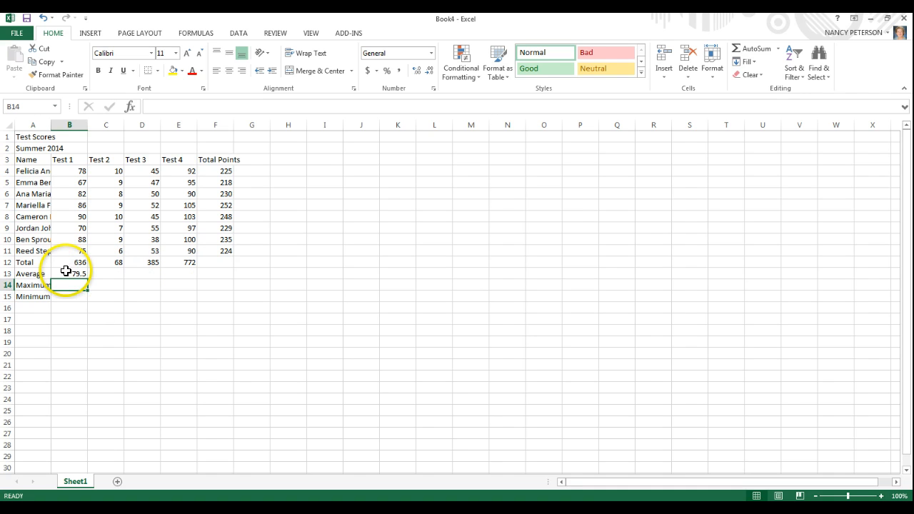
pyautogui.click(103, 273)
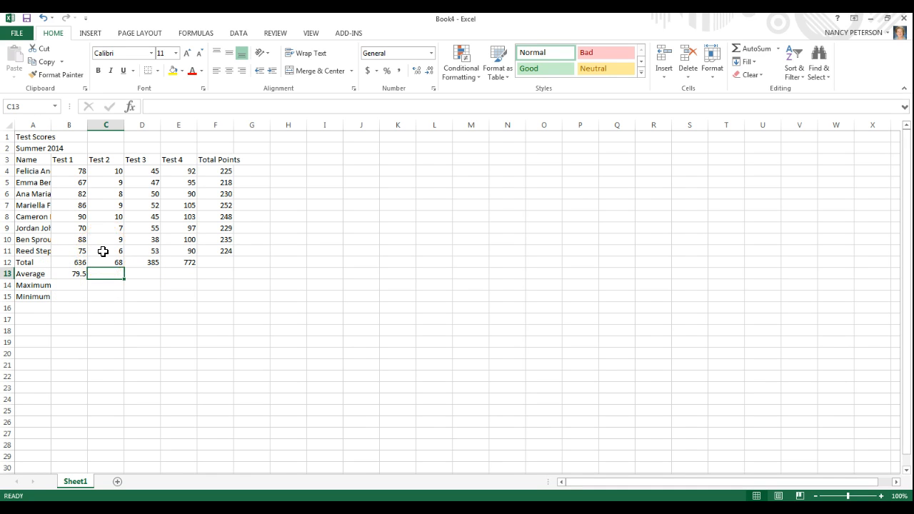
pyautogui.write('=')
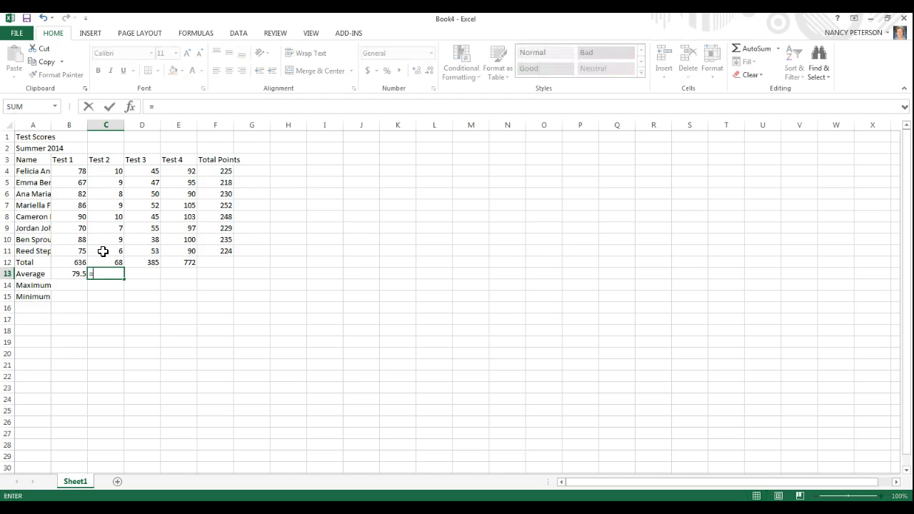
pyautogui.press('BackSpace')
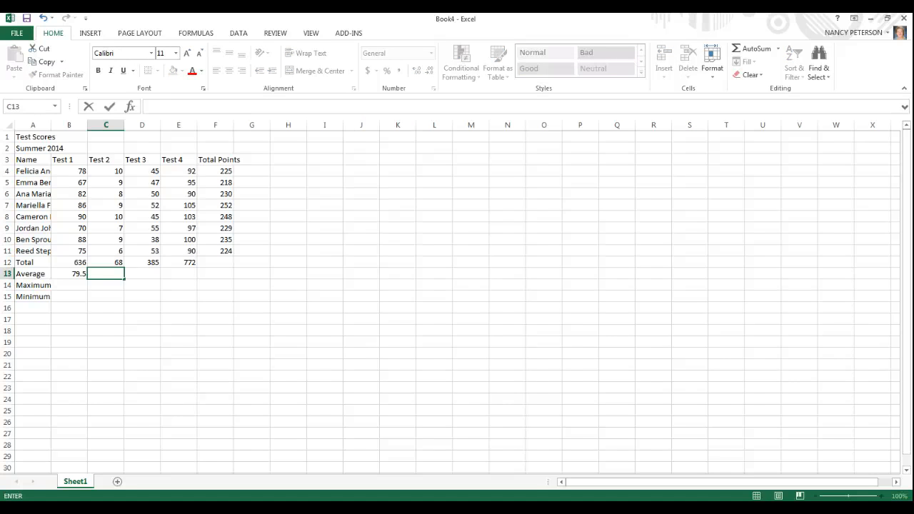
pyautogui.click(779, 50)
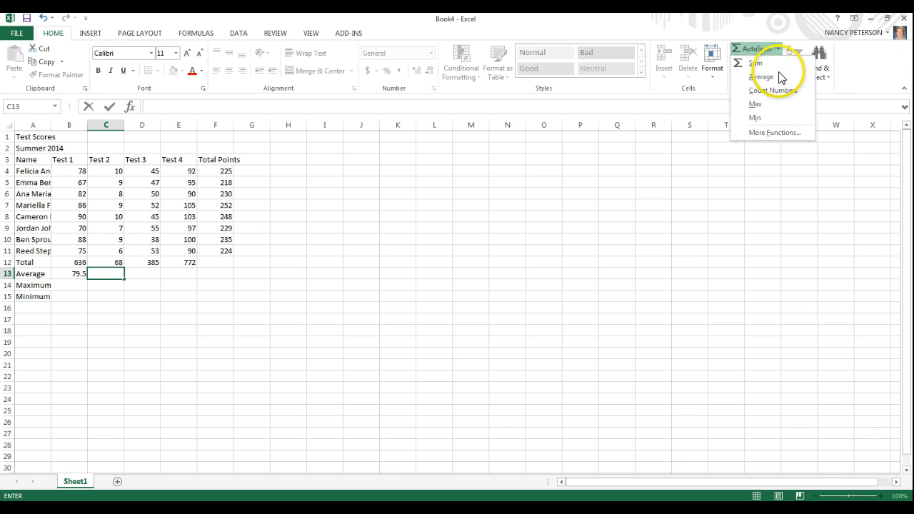
pyautogui.press('Escape')
pyautogui.press('Escape')
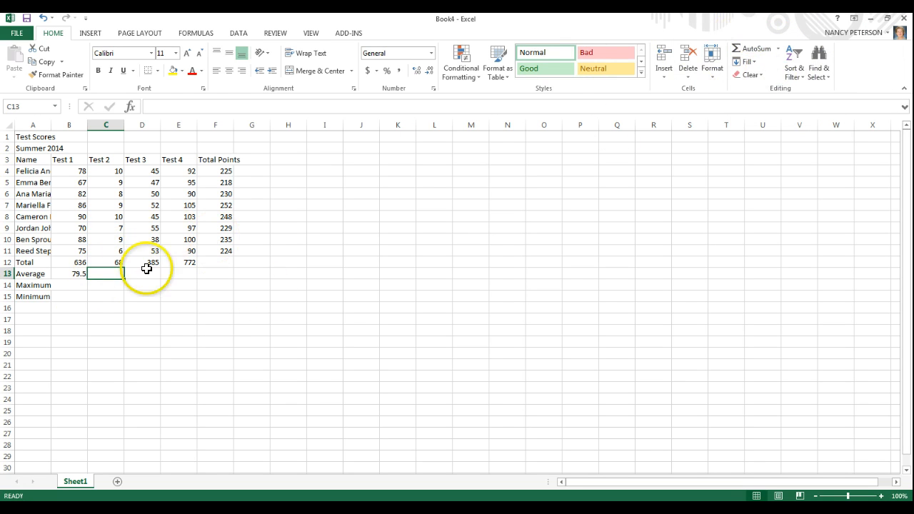
# Insert an AutoSum Average formula in C13 for the Test 2 scores.
pyautogui.click(117, 295)
pyautogui.click(106, 275)
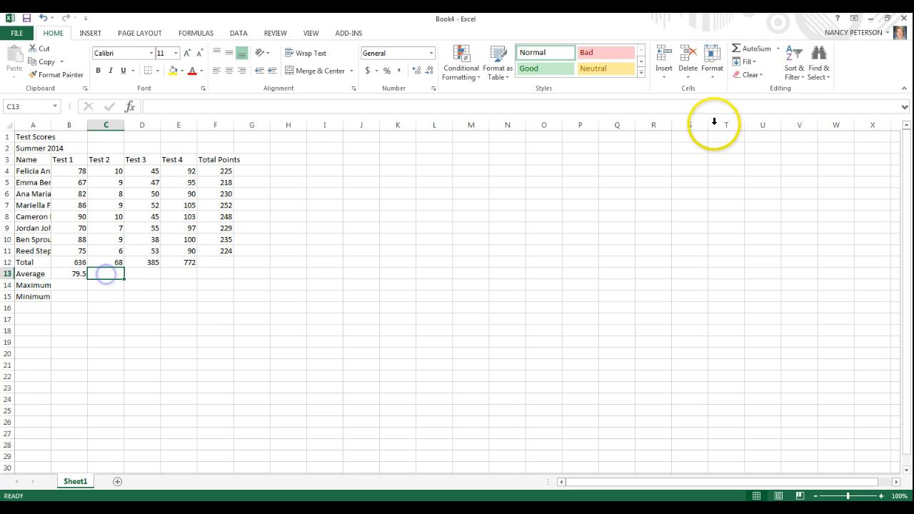
pyautogui.click(778, 48)
pyautogui.click(750, 76)
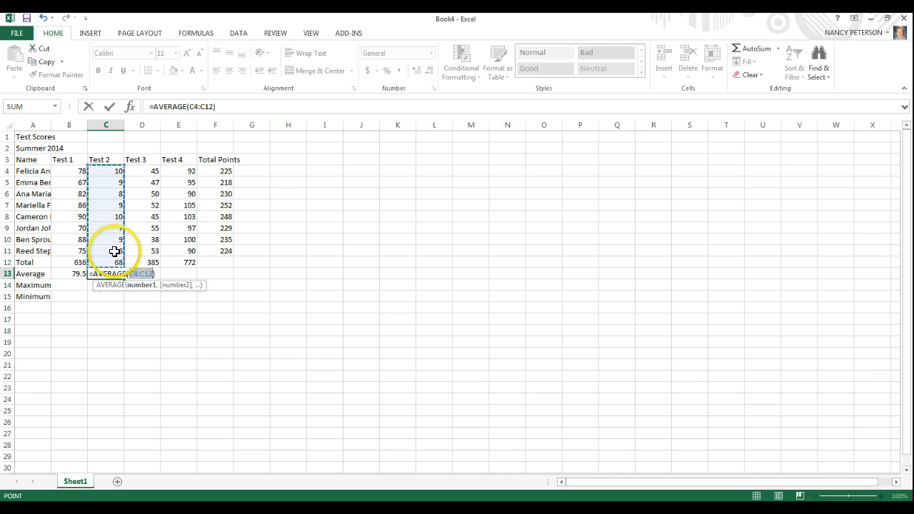
# Correct the Test 2 average's range to C4:C11 and copy the formula across to D13:E13.
pyautogui.click(153, 274)
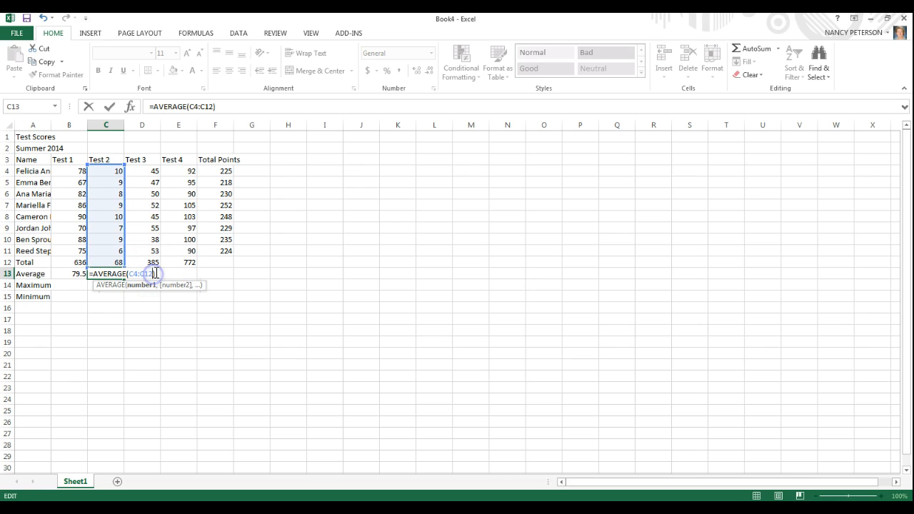
pyautogui.press('BackSpace')
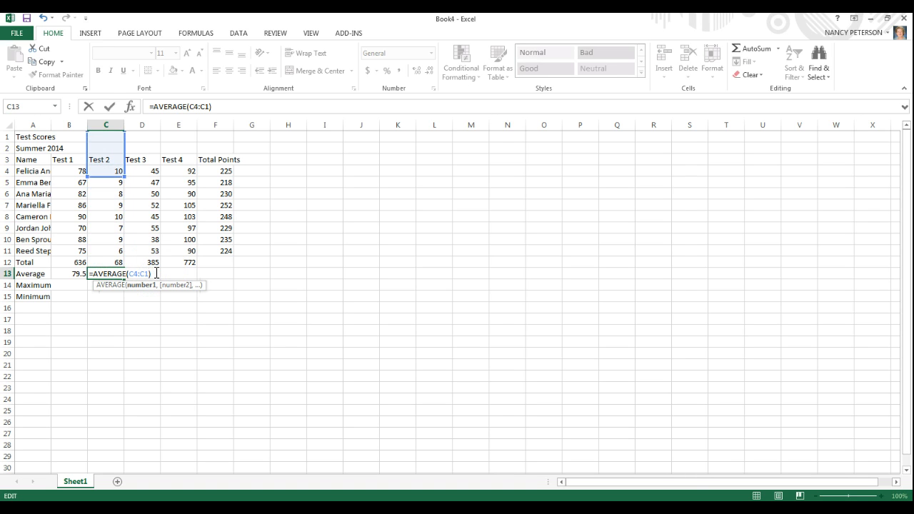
pyautogui.write('1')
pyautogui.press('Return')
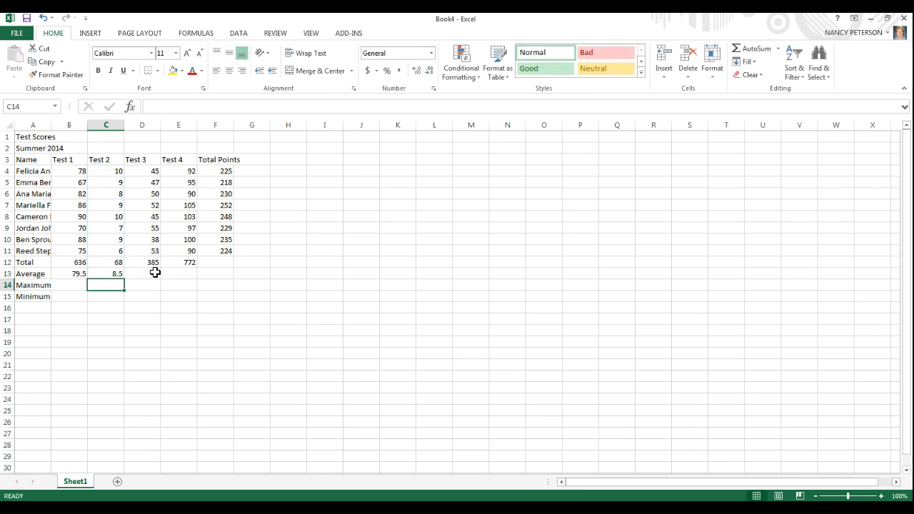
pyautogui.click(114, 272)
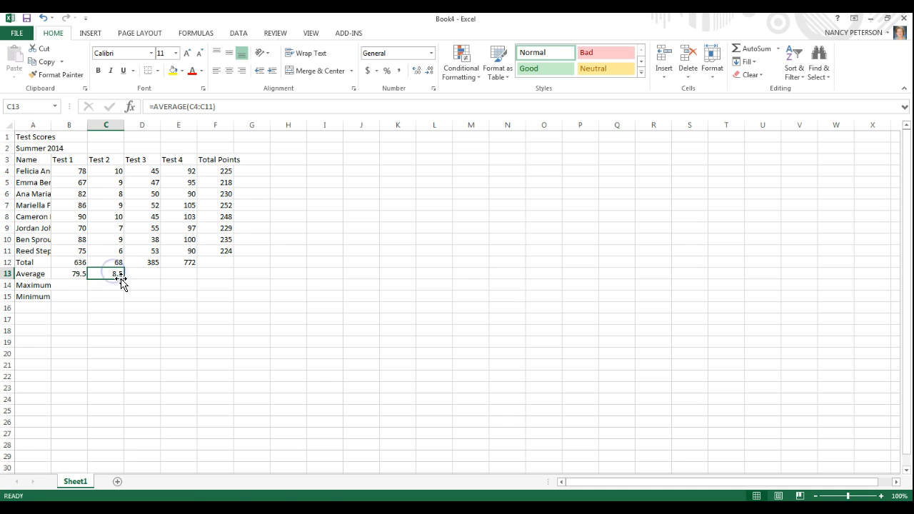
pyautogui.moveTo(124, 278); pyautogui.dragTo(188, 276)
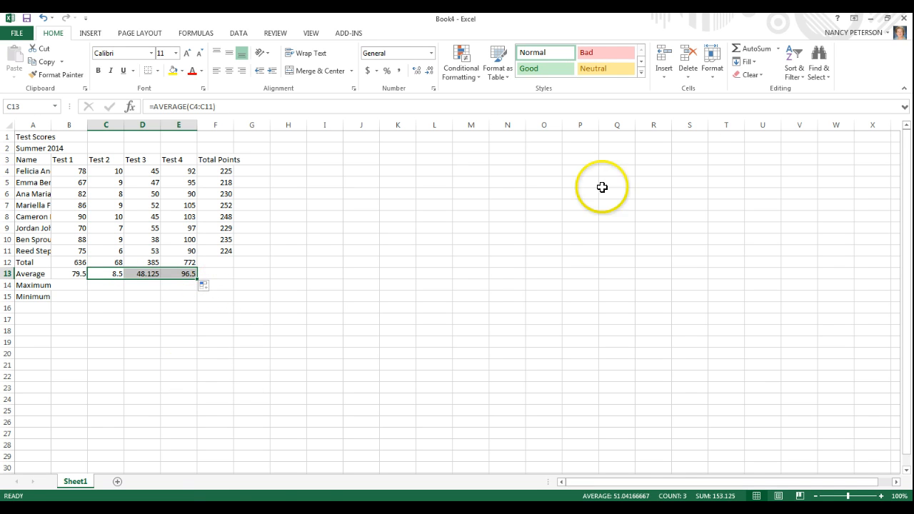